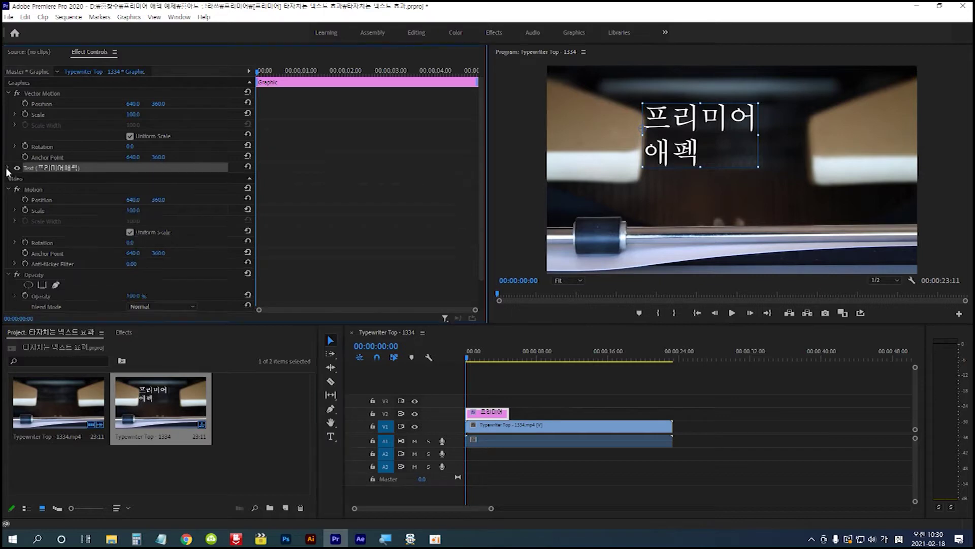
Step: Set the title's font to HYGothic-Extra and move the title slightly down and to the right in the frame
left_click(90, 202)
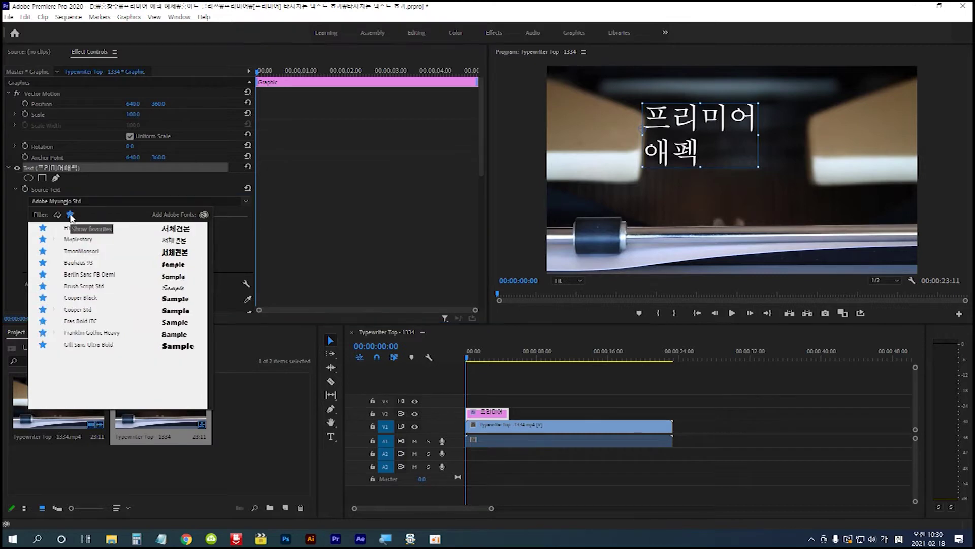
left_click(91, 229)
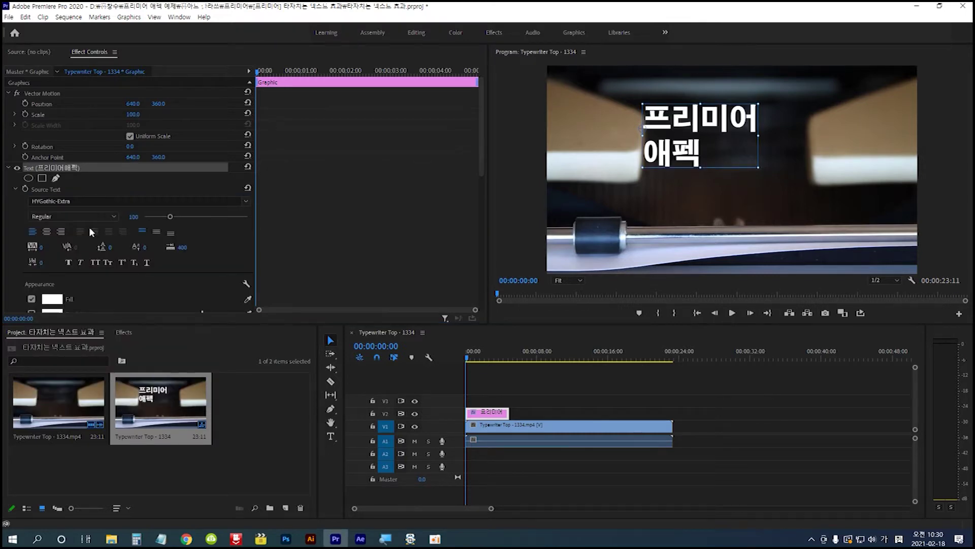
left_click_drag(690, 163, 707, 176)
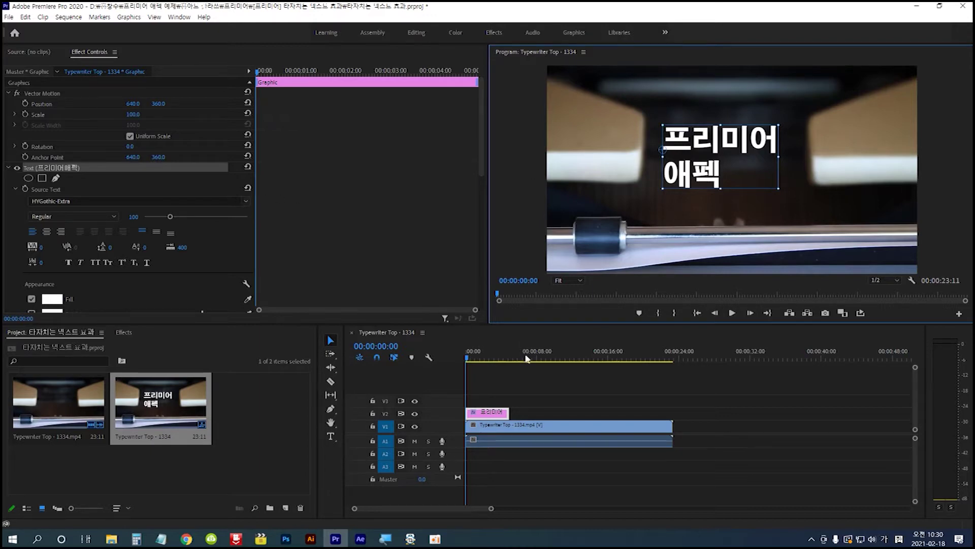
Step: Extend the title clip on V2 to the end of the typewriter video clip
left_click_drag(508, 412, 672, 410)
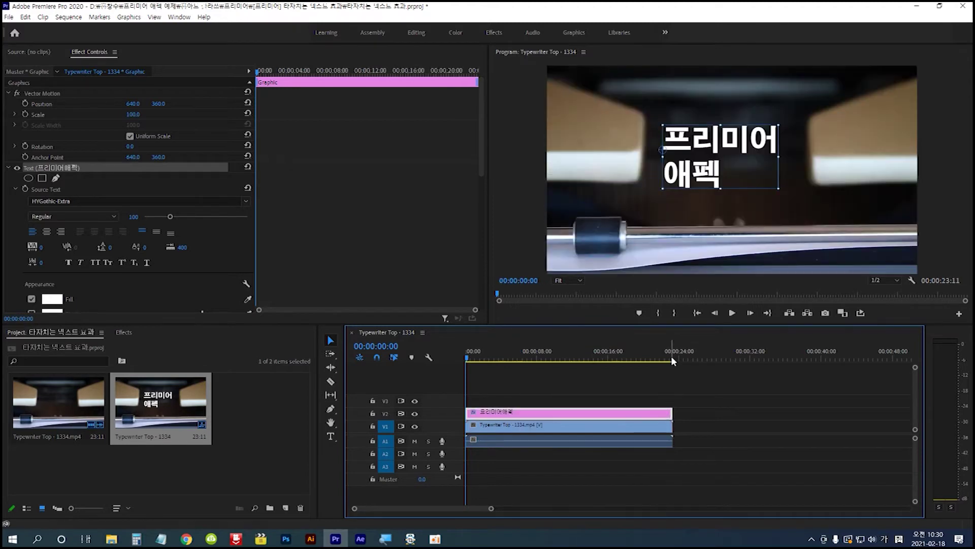
Step: Replace the title text with "ㅍ" and enable Source Text keyframing at 00:00:00:00
double_click(726, 173)
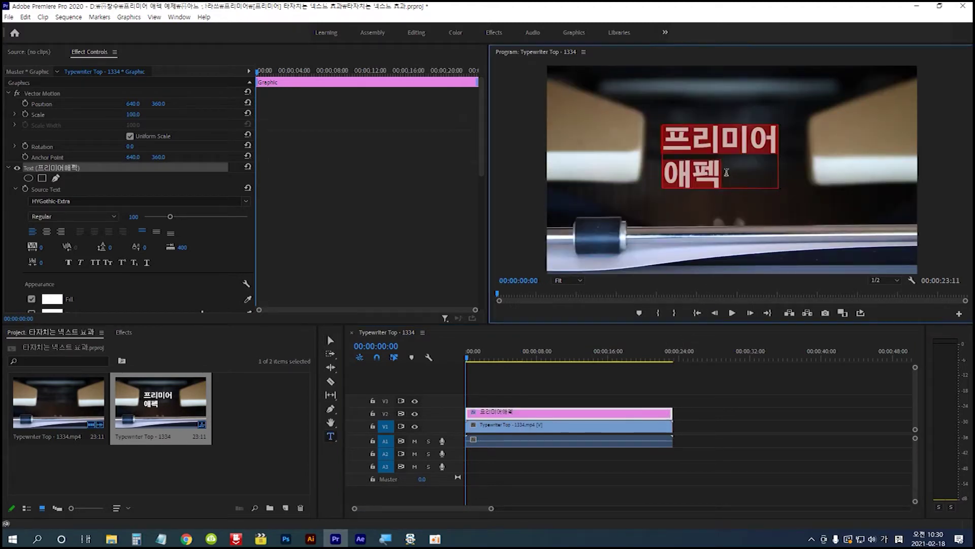
left_click_drag(730, 182, 666, 144)
type("ㅍ")
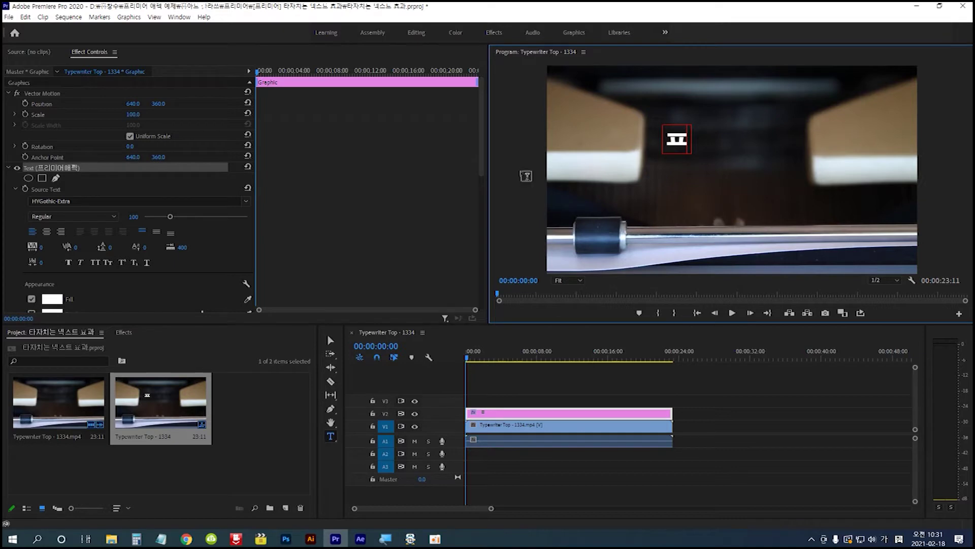
left_click(26, 188)
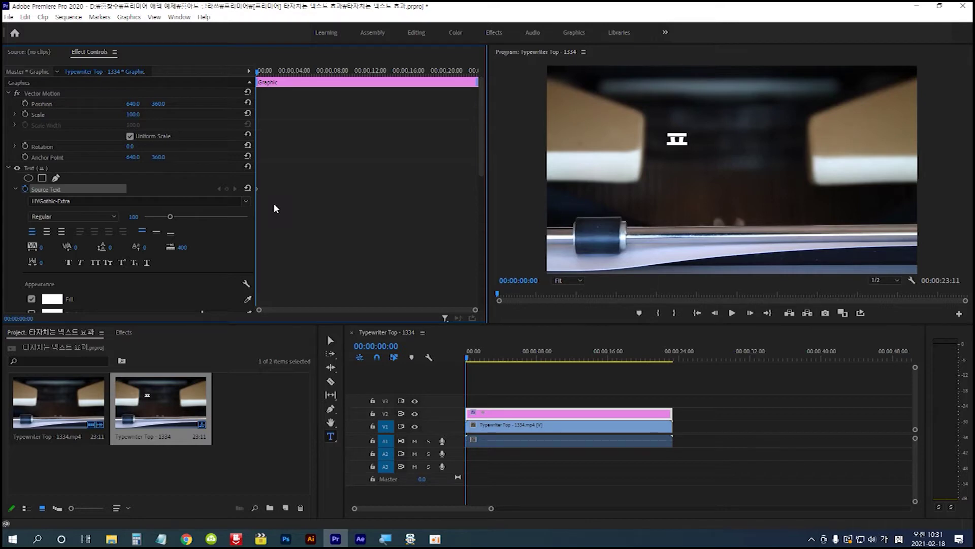
Step: Move ten frames ahead to 00:00:00:10 and change the title text to "프"
key("shift+Right")
key("shift+Right")
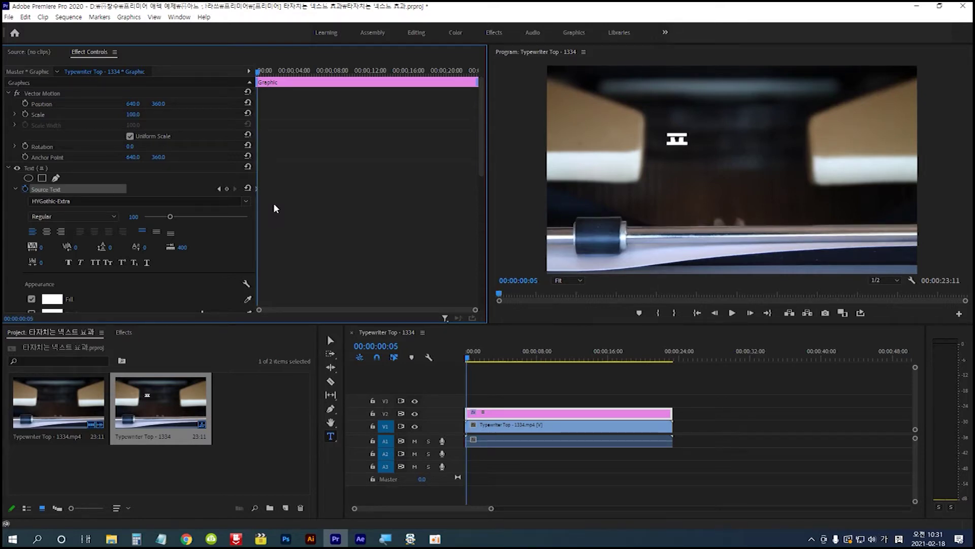
left_click(688, 143)
left_click_drag(689, 144, 669, 141)
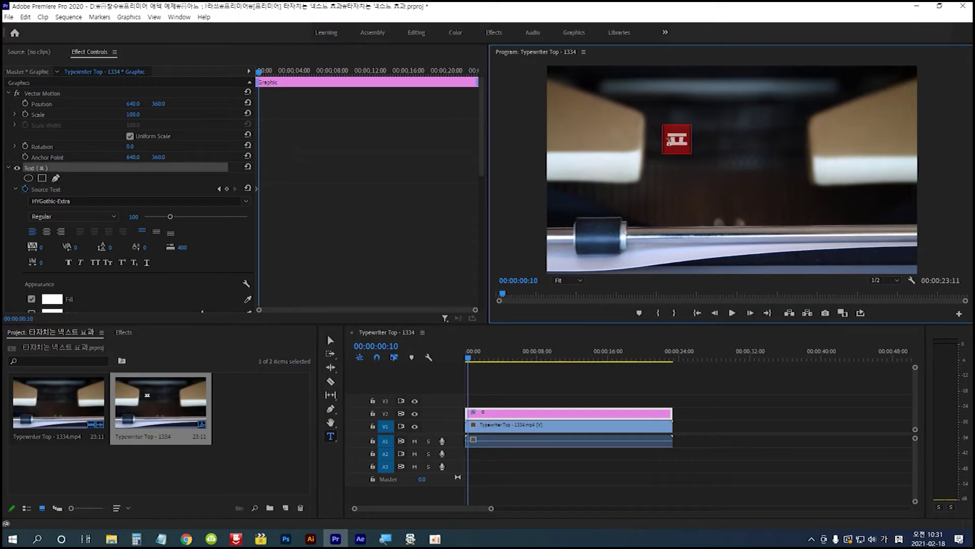
key("Hangul")
type("프")
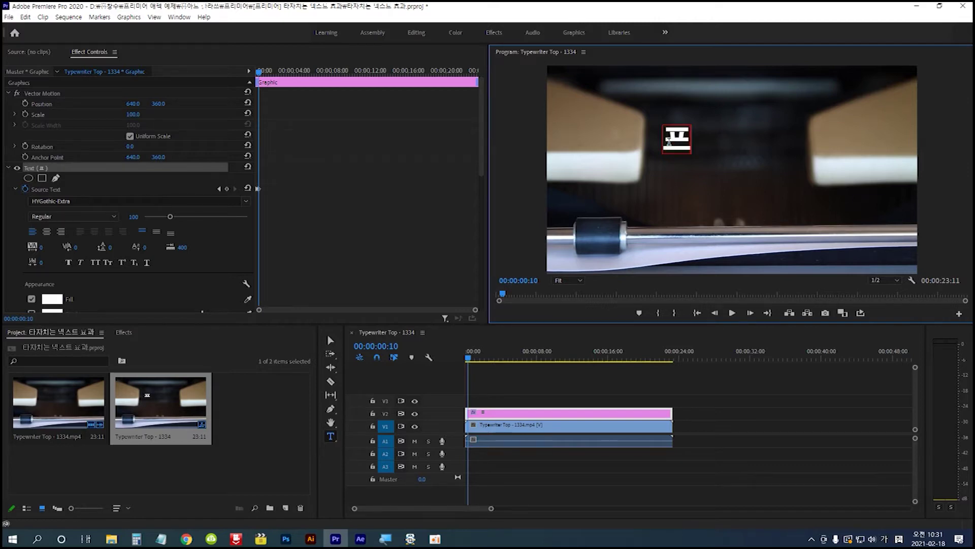
Step: At 00:00:00:20, append "ㄹ" to the title so that it reads "프ㄹ"
left_click(371, 166)
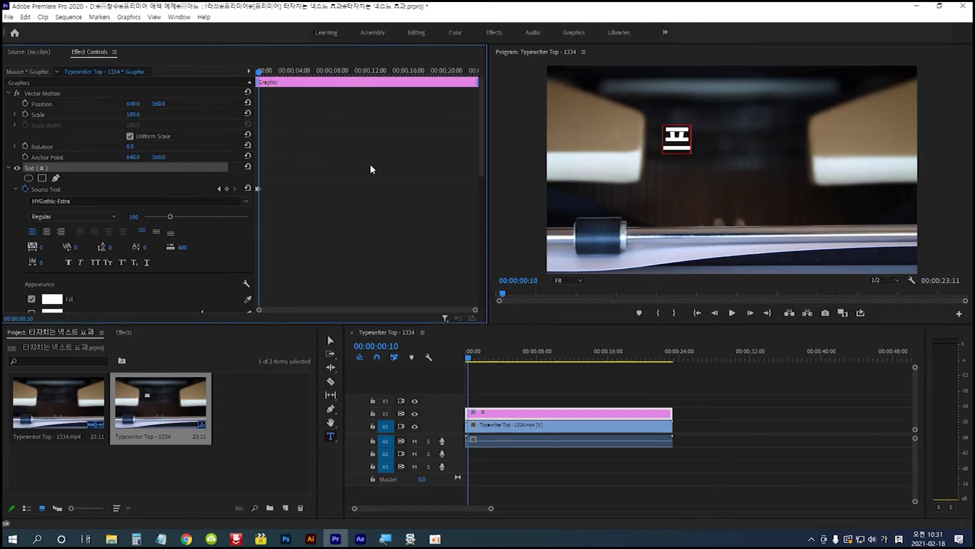
key("shift+Right")
key("shift+Right")
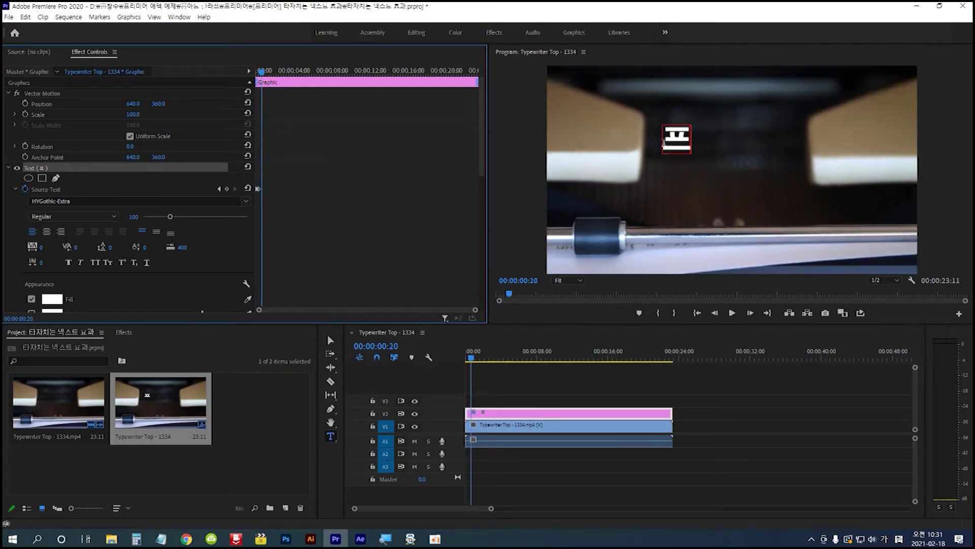
left_click(687, 139)
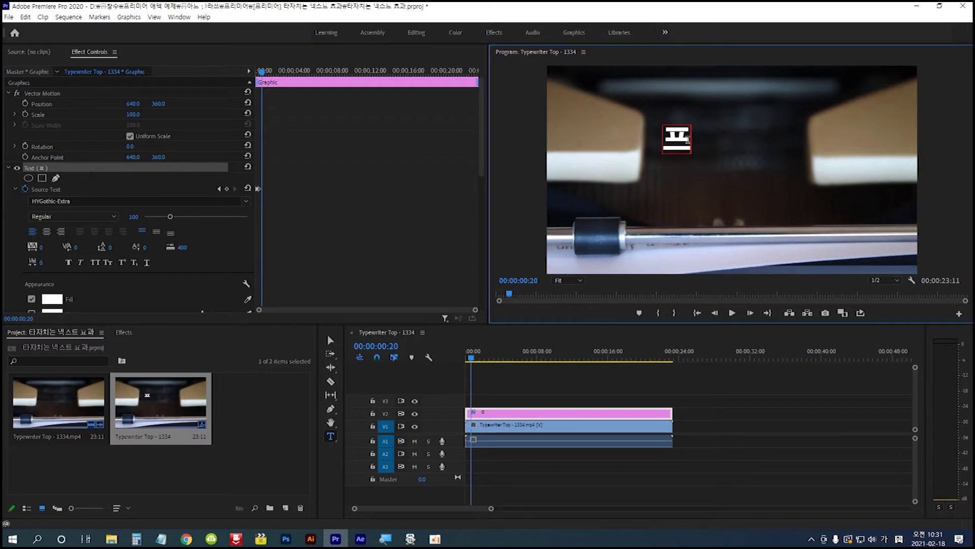
type("ㄹ")
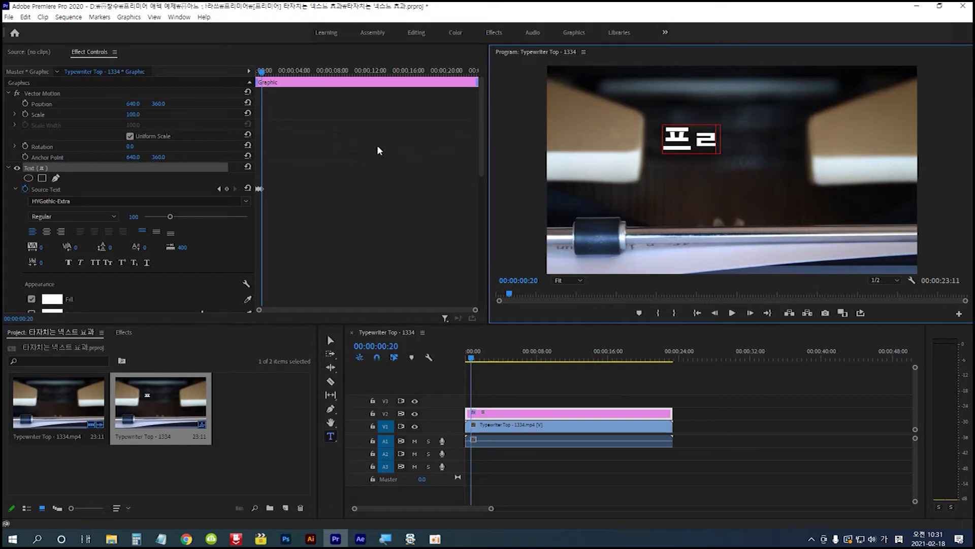
Step: At 00:00:01:00, replace the title's "ㄹ" with "리" so that it reads "프리"
left_click(377, 148)
key("Right")
key("Right")
key("Right")
key("Right")
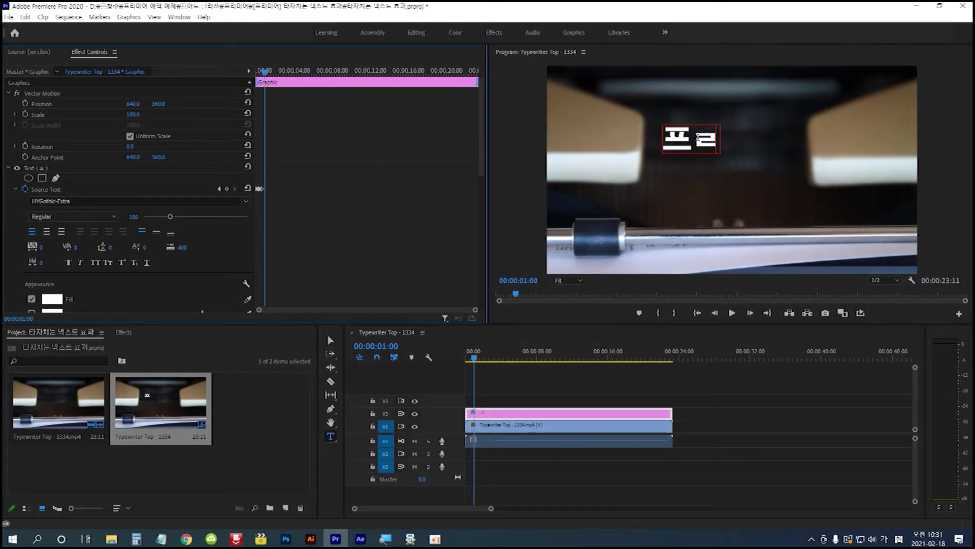
left_click(706, 141)
left_click_drag(706, 141, 728, 144)
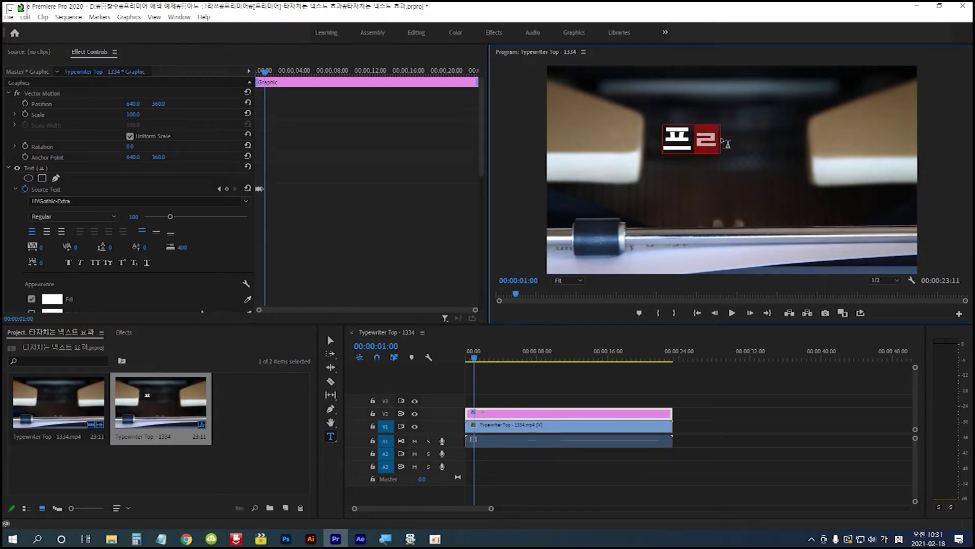
type("ㅣ")
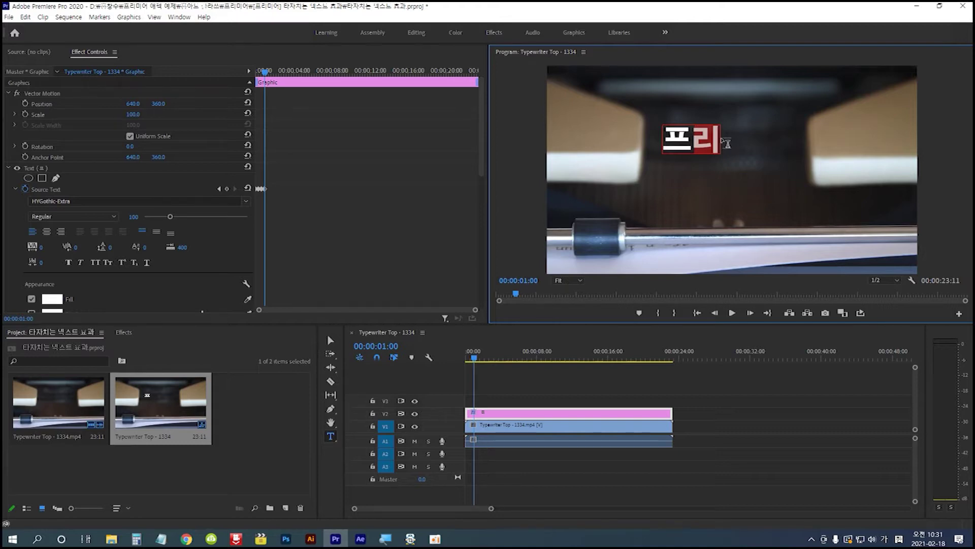
left_click(726, 144)
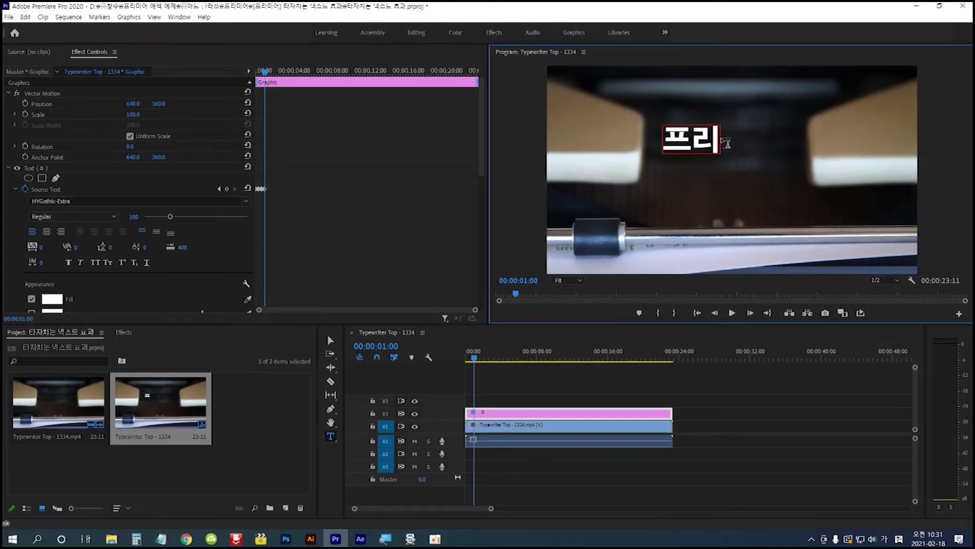
Step: At 00:00:01:10, append "ㅇ" to the title so that it reads "프리ㅇ"
left_click(374, 186)
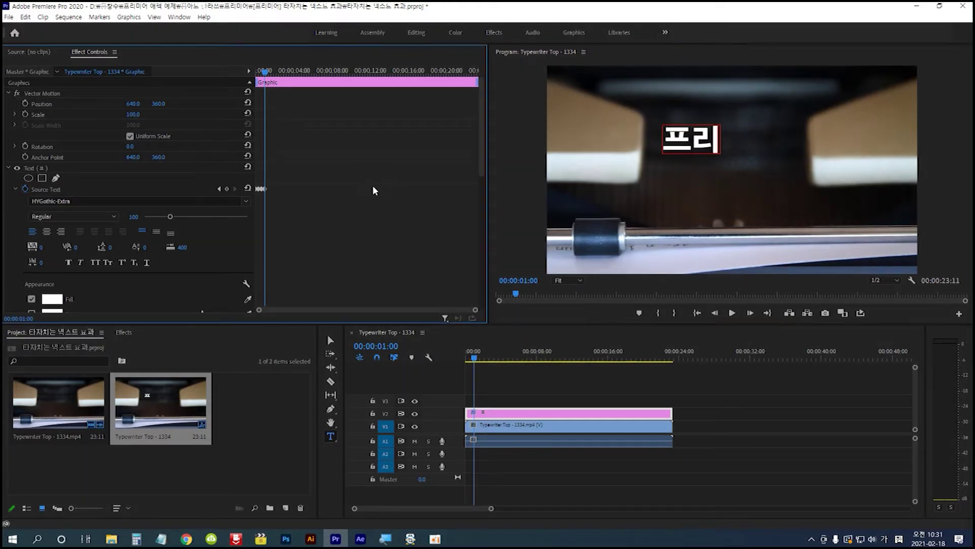
key("shift+Right")
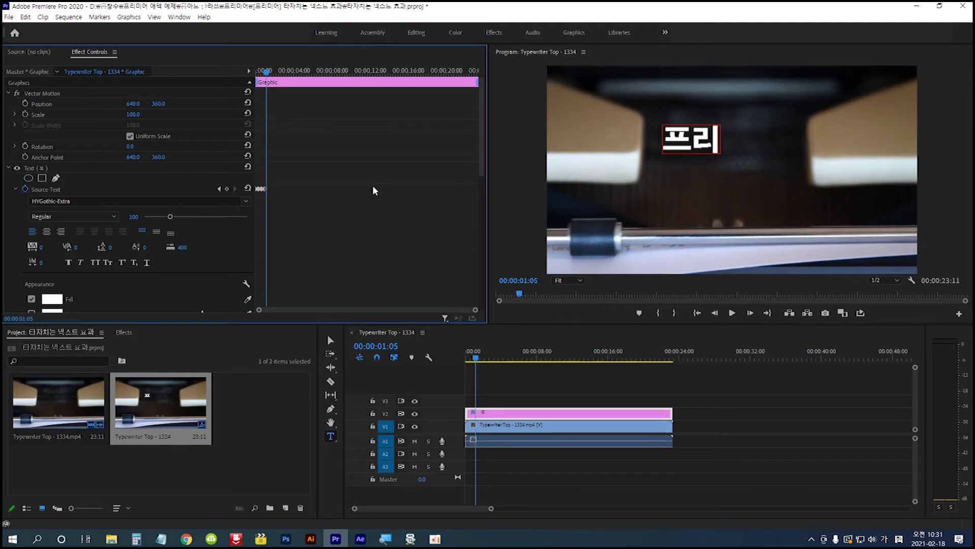
key("shift+Right")
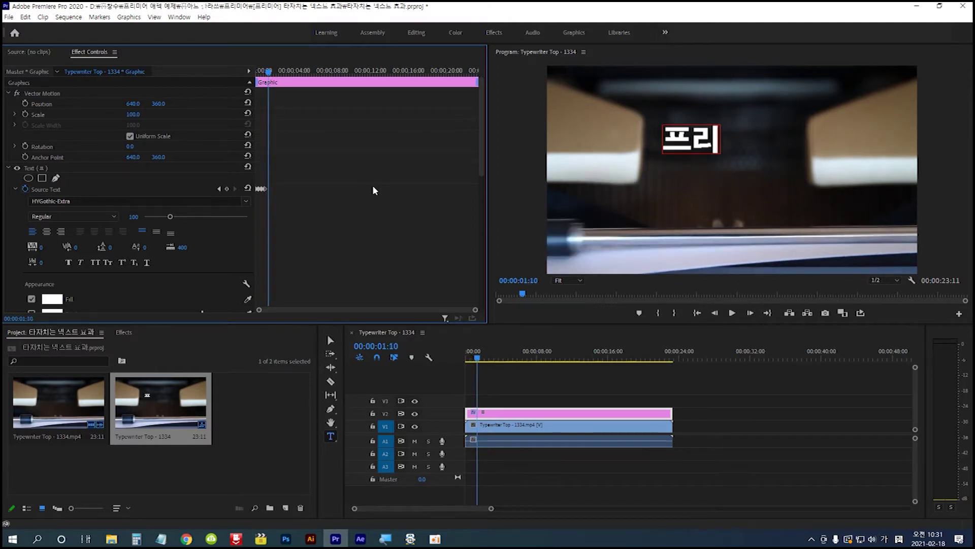
left_click(715, 142)
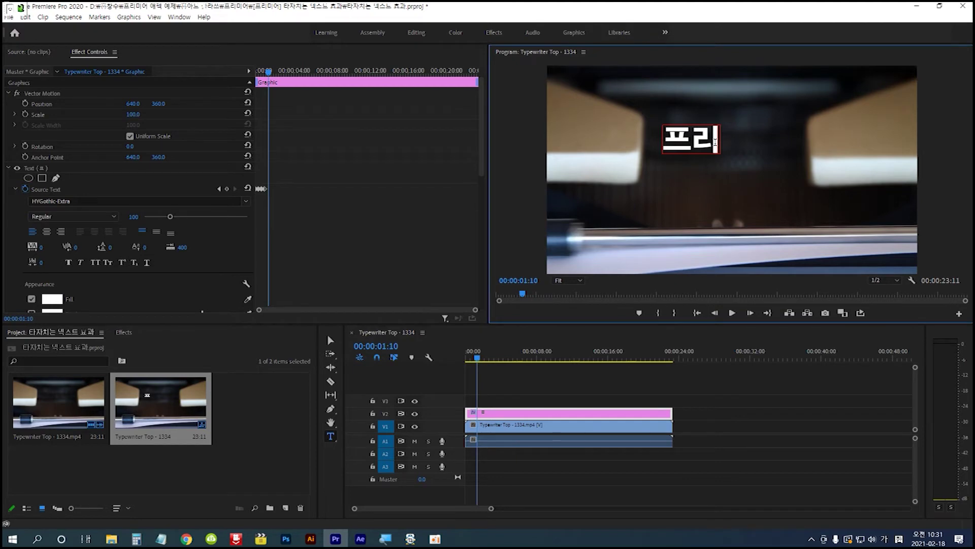
type("ㅇ")
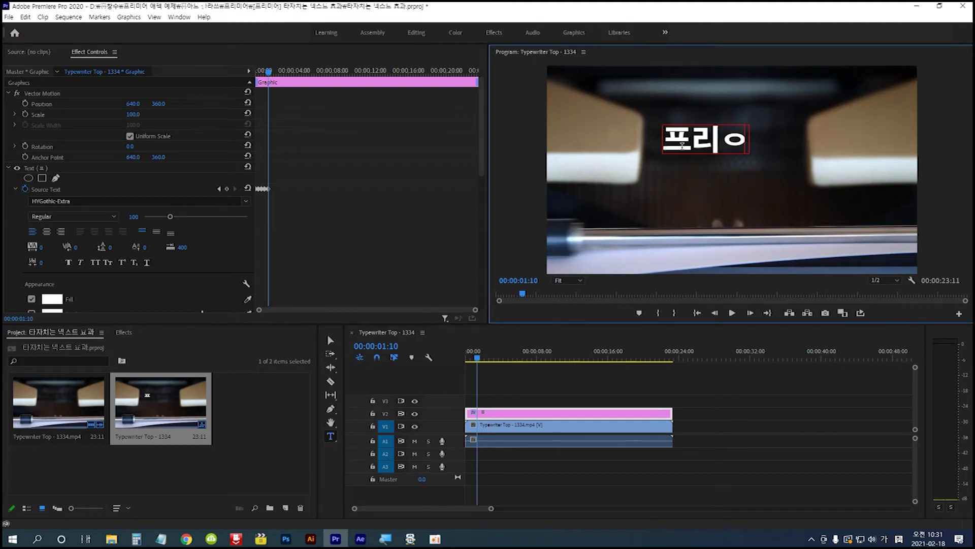
Step: At 00:00:01:20, replace the title's "ㅇ" with "어" so that it reads "프리어"
left_click(379, 185)
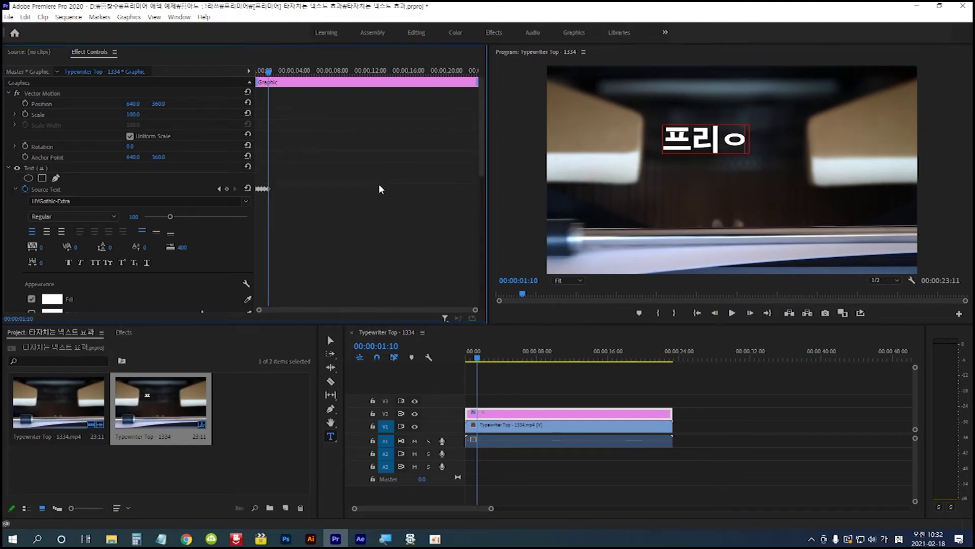
key("shift+Right")
key("shift+Right")
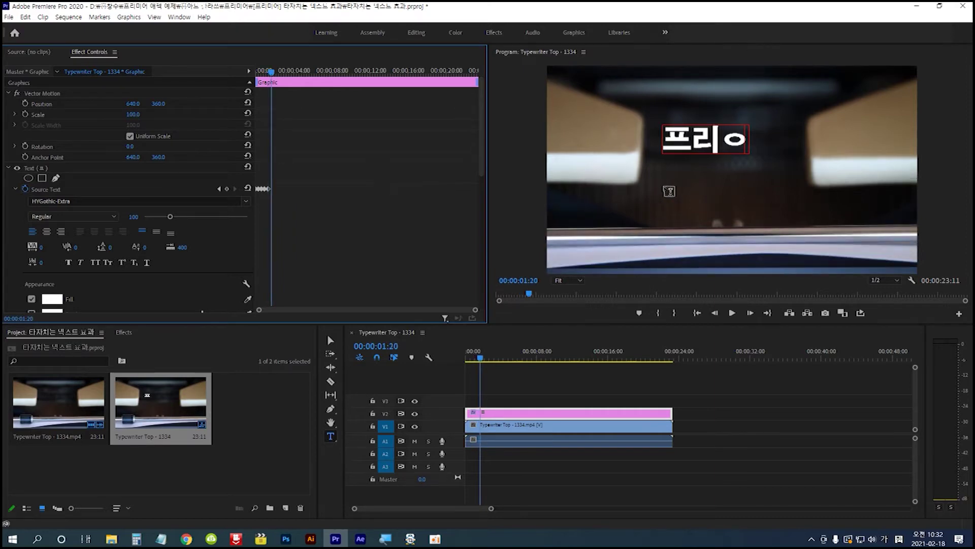
left_click_drag(722, 142, 745, 145)
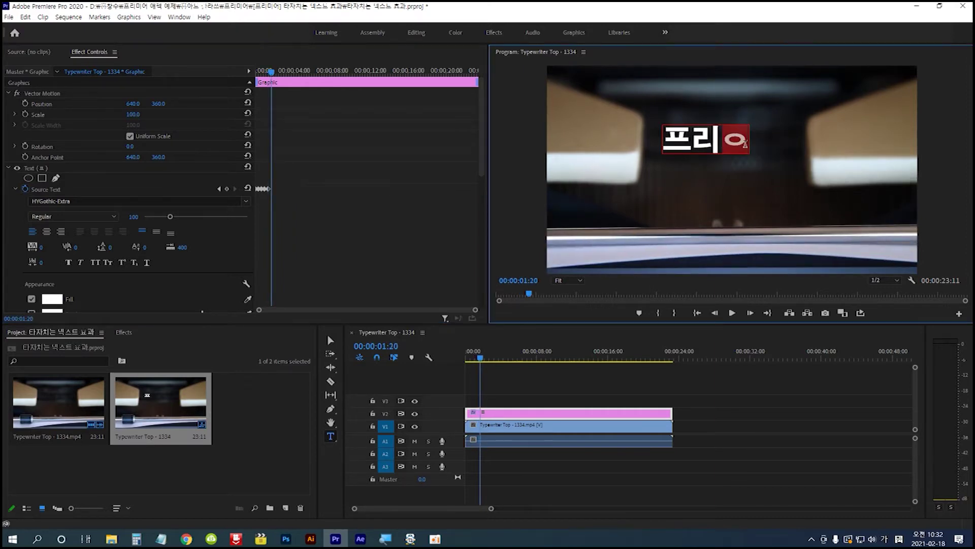
type("어")
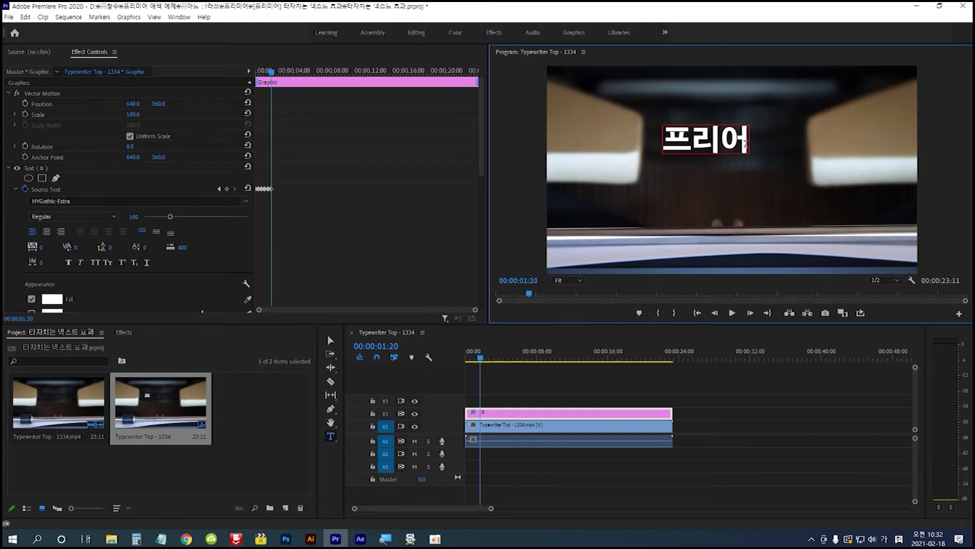
Step: At 00:00:02:00, append "ㅁ" to the title so that it reads "프리어ㅁ"
left_click(377, 203)
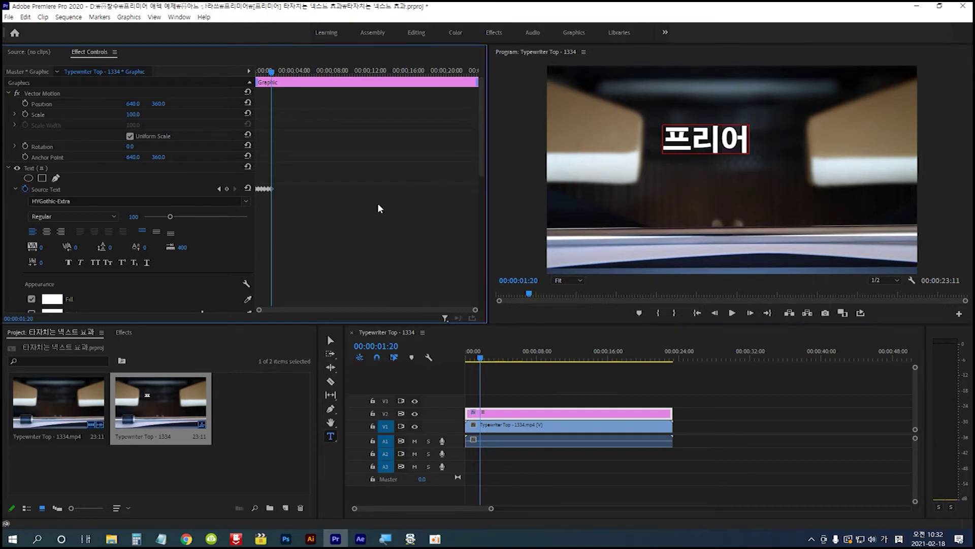
key("shift+Right")
key("shift+Right")
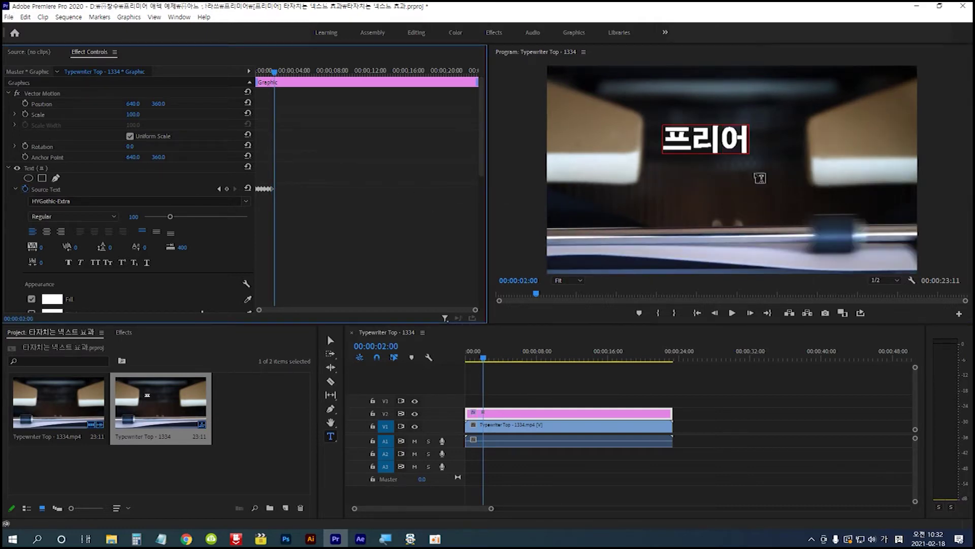
left_click(744, 141)
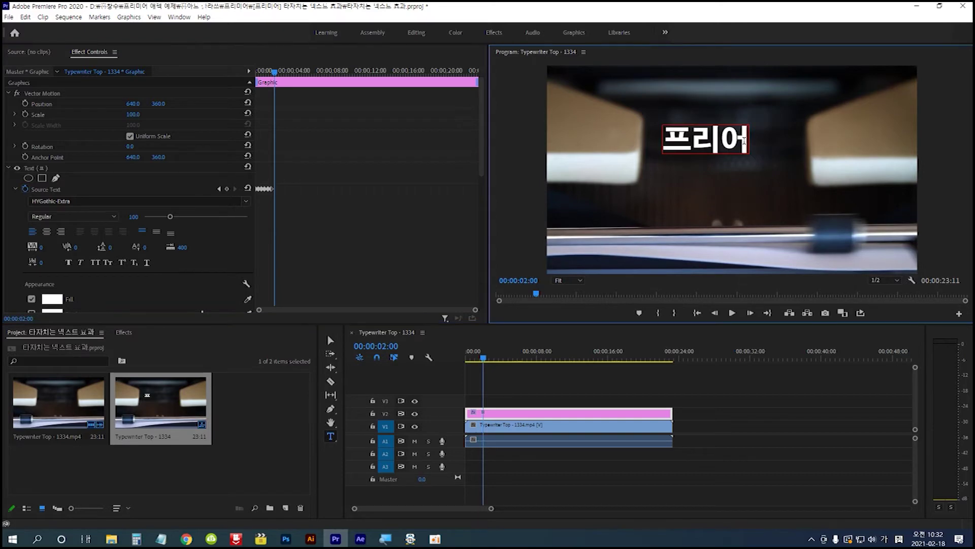
type("ㅁ")
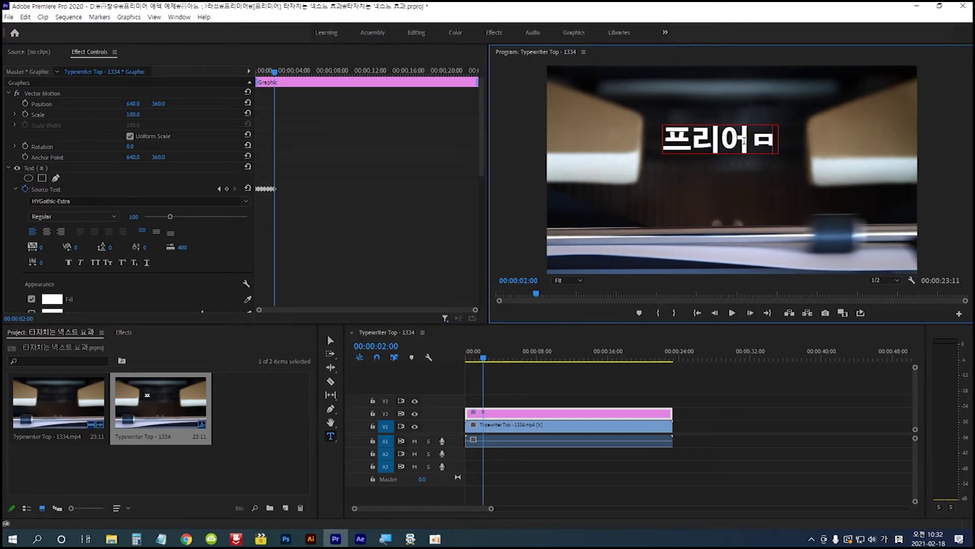
Step: At 00:00:02:10, replace the title's "ㅁ" with "미" so that it reads "프리어미"
left_click(336, 214)
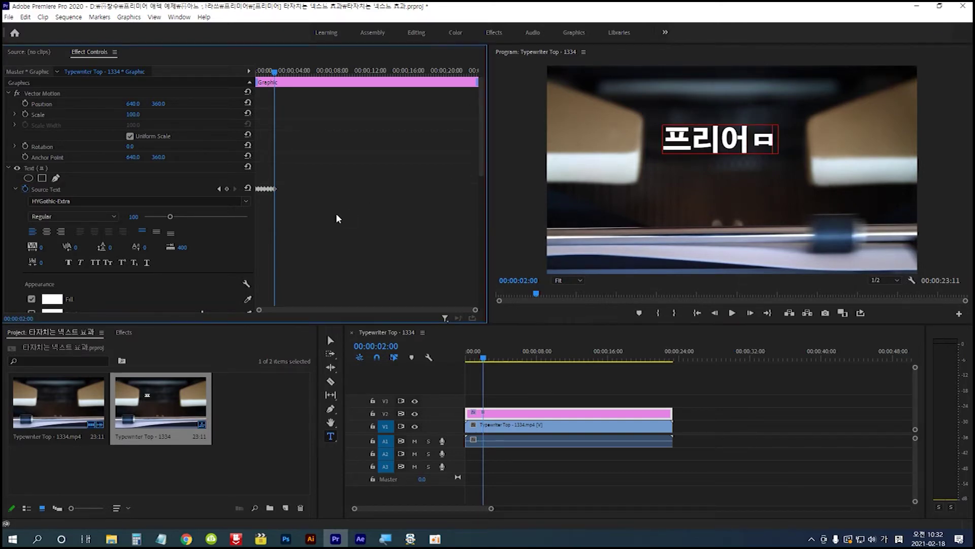
key("shift+Right")
key("shift+Right")
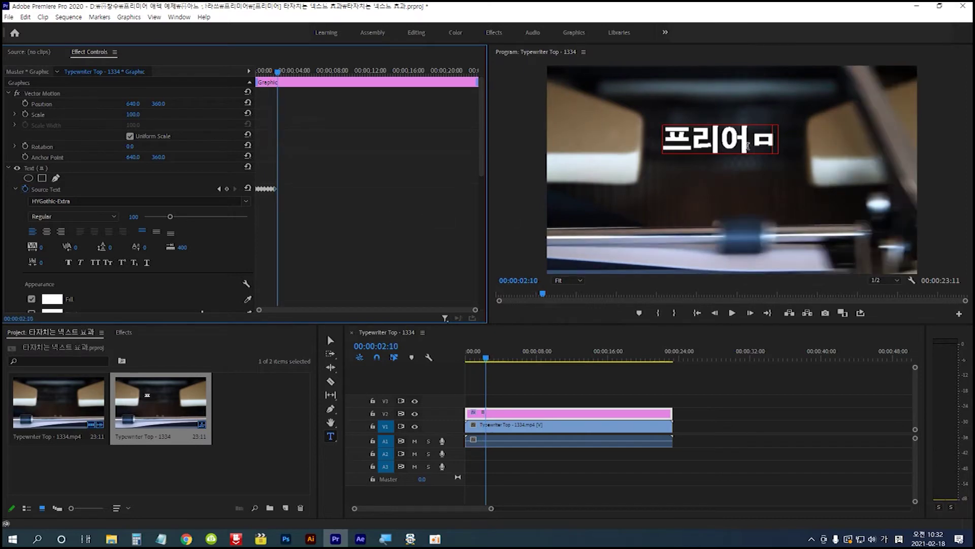
left_click_drag(748, 146, 773, 141)
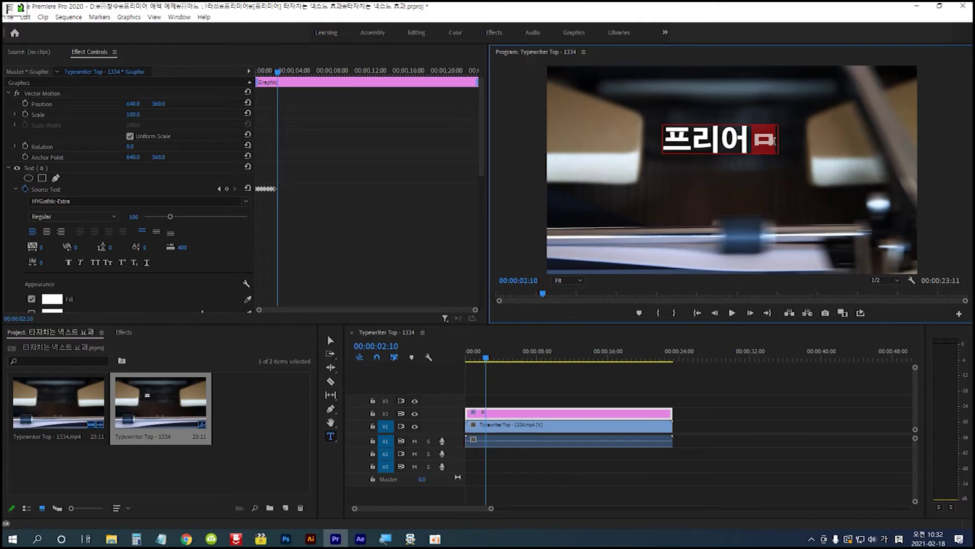
type("미")
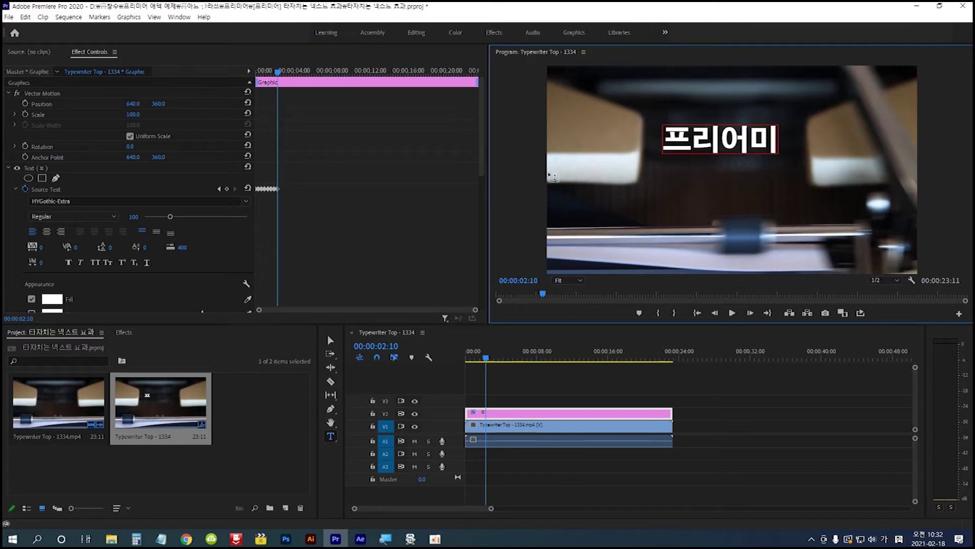
Step: At 00:00:02:20, replace the title's "미" with "ㅁ" so that it reads "프리어ㅁ"
left_click(354, 202)
key("shift+Right")
key("shift+Right")
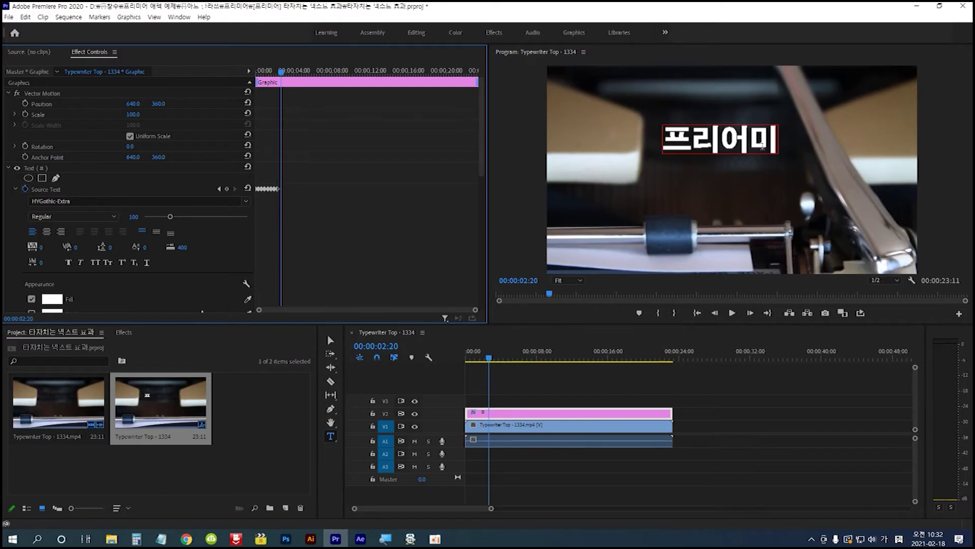
left_click_drag(751, 137, 776, 137)
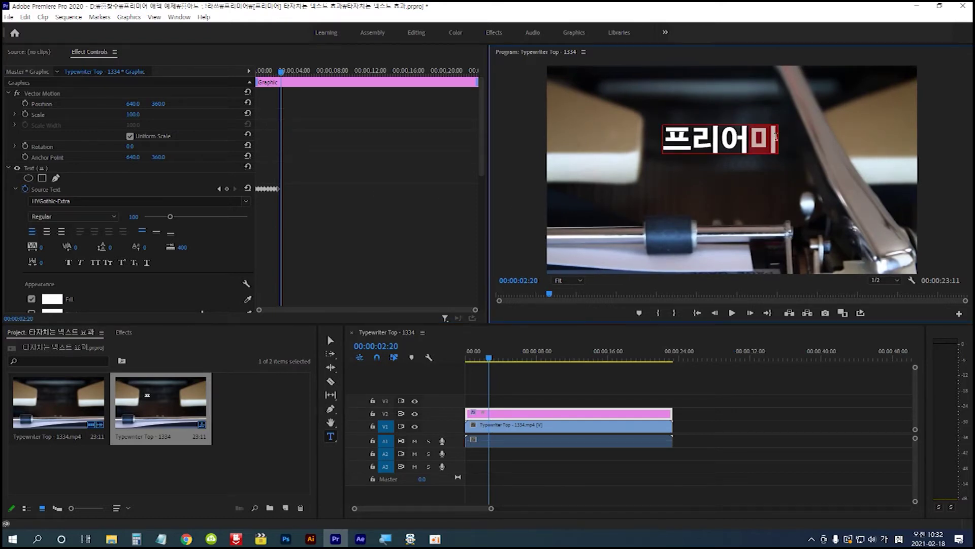
type("ㅁ")
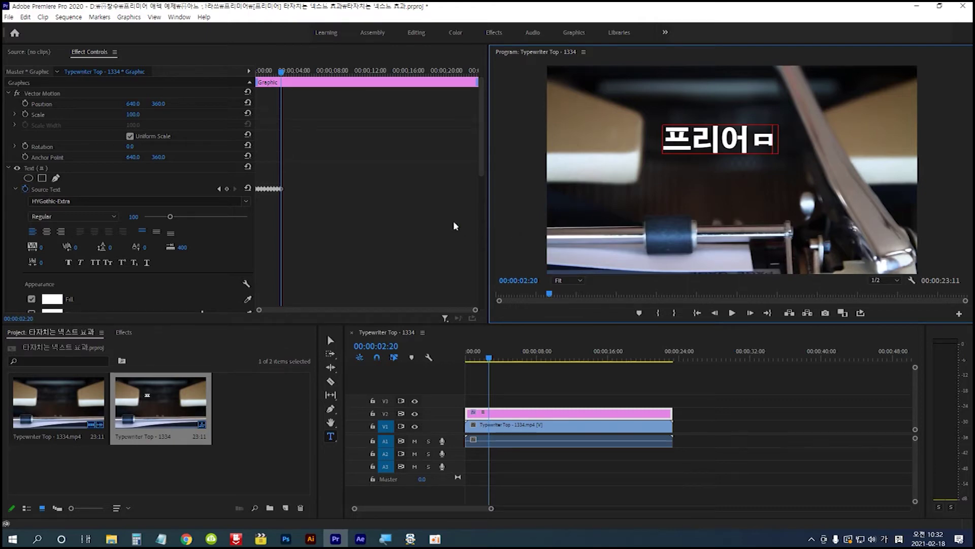
Step: At 00:00:03:00, delete the title's "ㅁ" so that it reads "프리어"
left_click(398, 215)
key("shift+Right")
key("shift+Right")
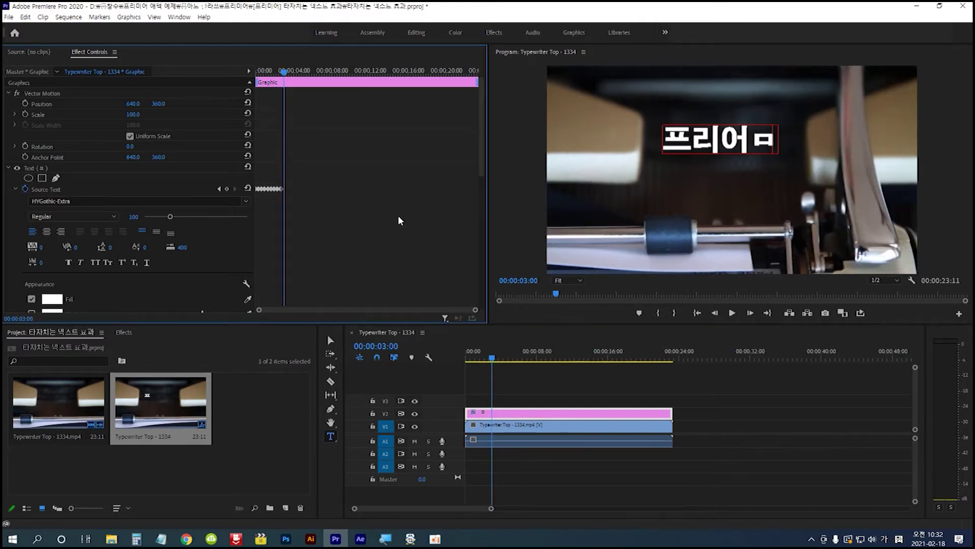
left_click_drag(750, 143, 776, 142)
key("BackSpace")
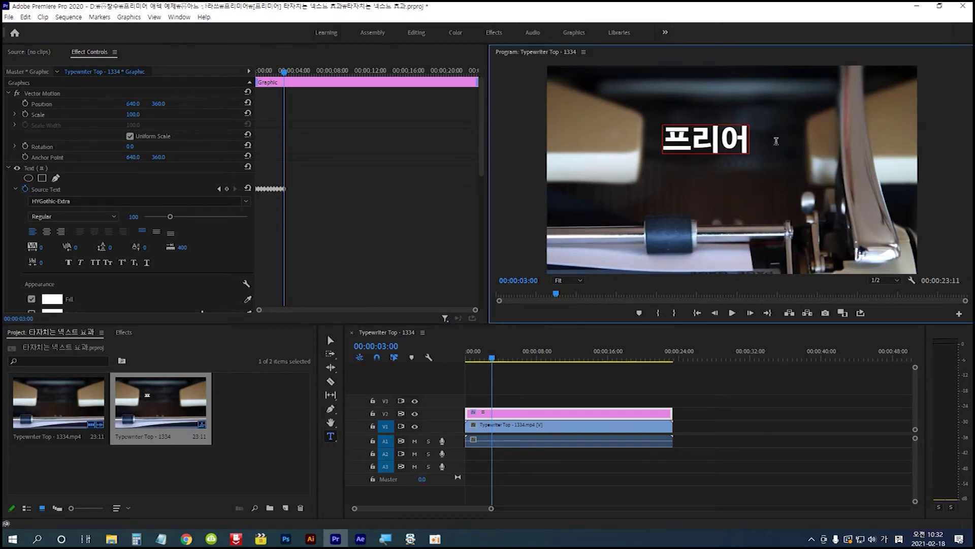
Step: At 00:00:03:10, replace the title's "어" with "ㅇ" so that it reads "프리ㅇ"
left_click(358, 222)
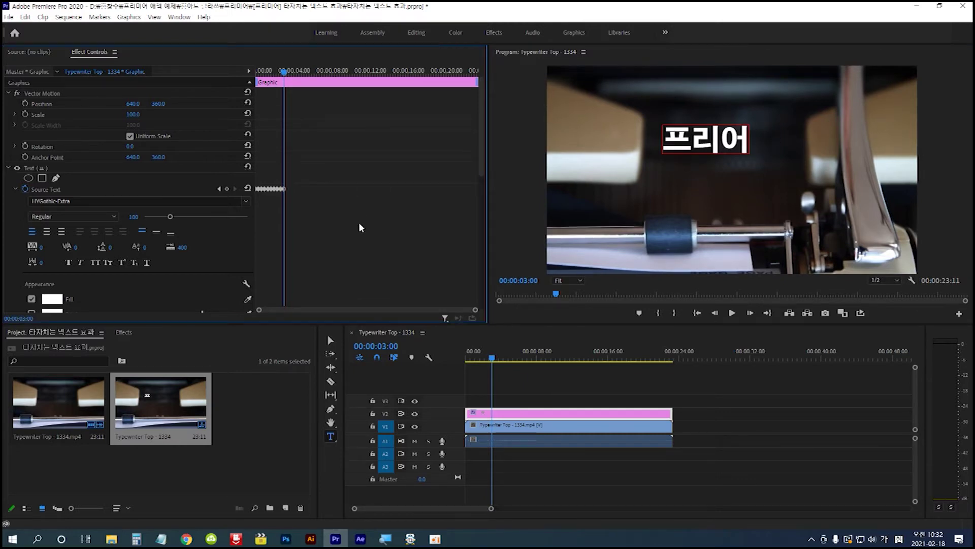
key("shift+Right")
key("shift+Right")
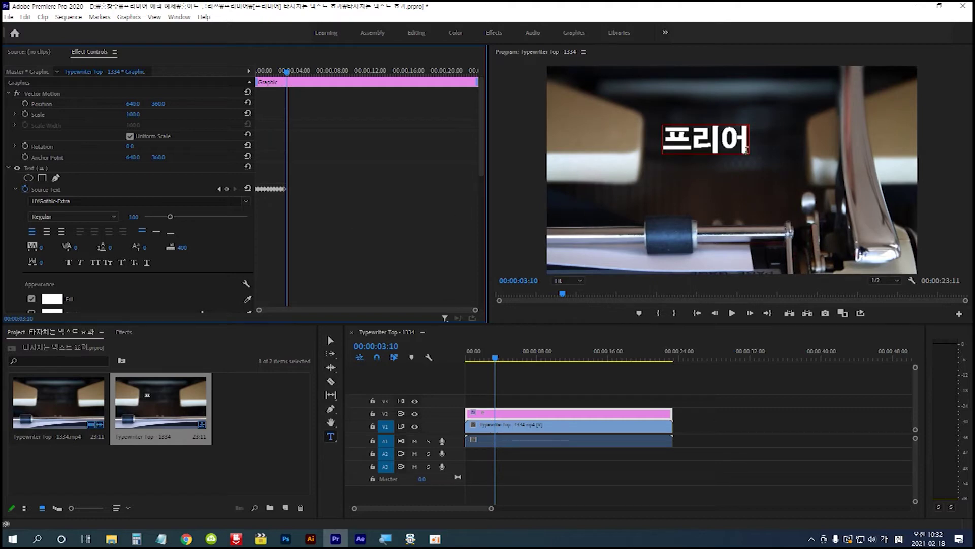
left_click_drag(719, 142, 756, 146)
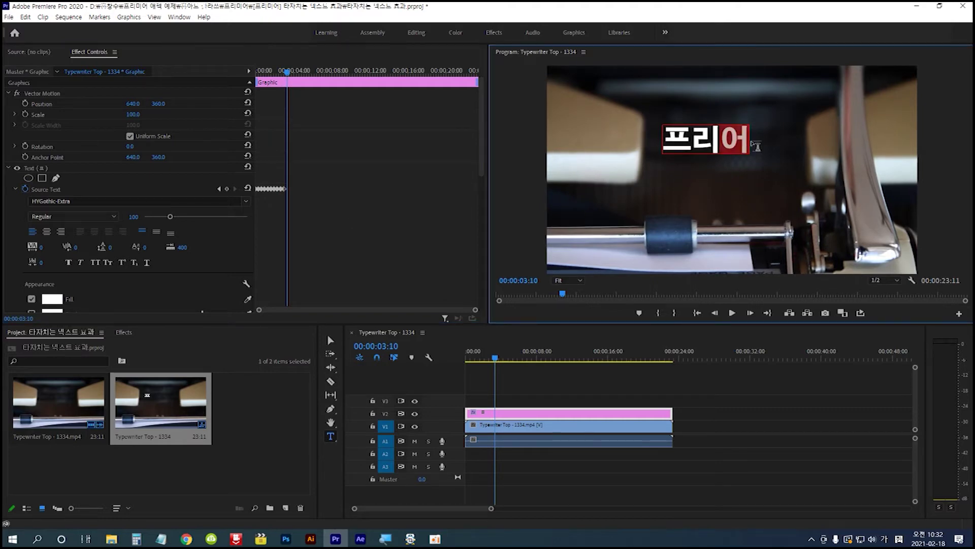
type("ㅇ")
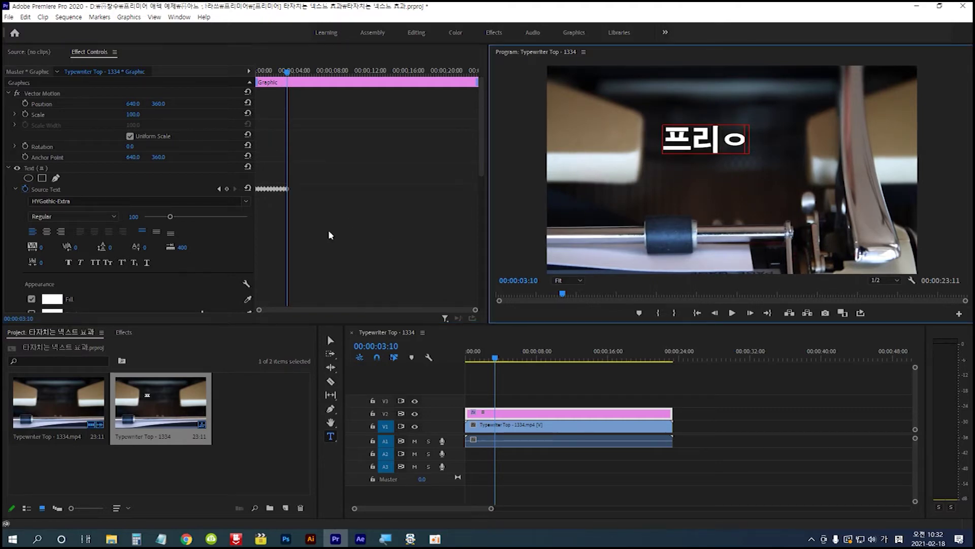
Step: At 00:00:03:20, delete the title's "ㅇ" so that it reads "프리"
left_click(341, 238)
key("shift+Right")
key("shift+Right")
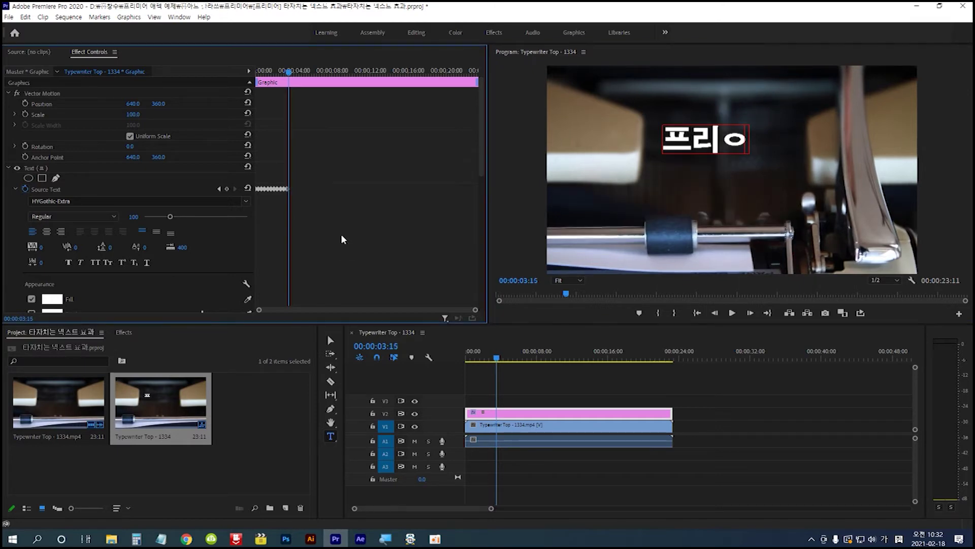
left_click_drag(732, 145, 747, 143)
key("BackSpace")
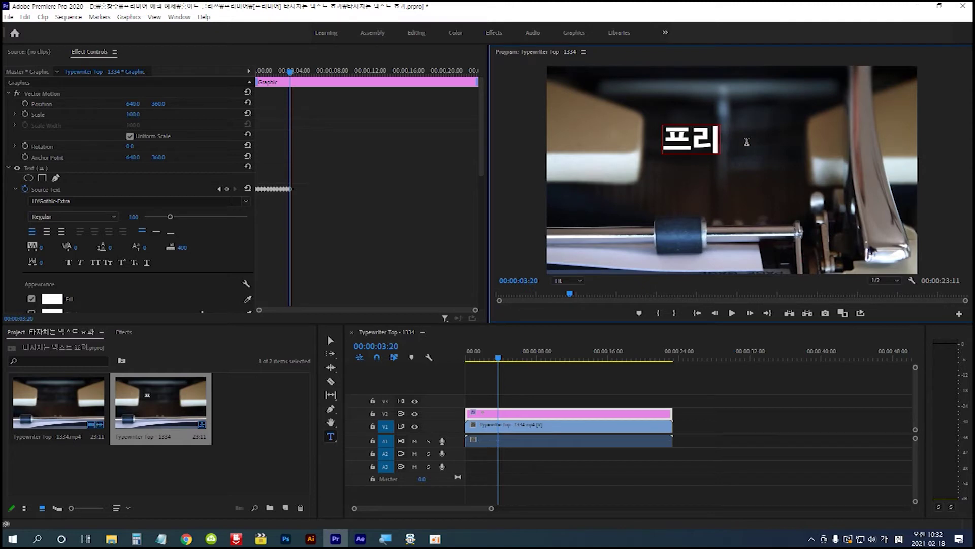
Step: At 00:00:04:00, append "ㅁ" to the title so that it reads "프리ㅁ"
left_click(394, 240)
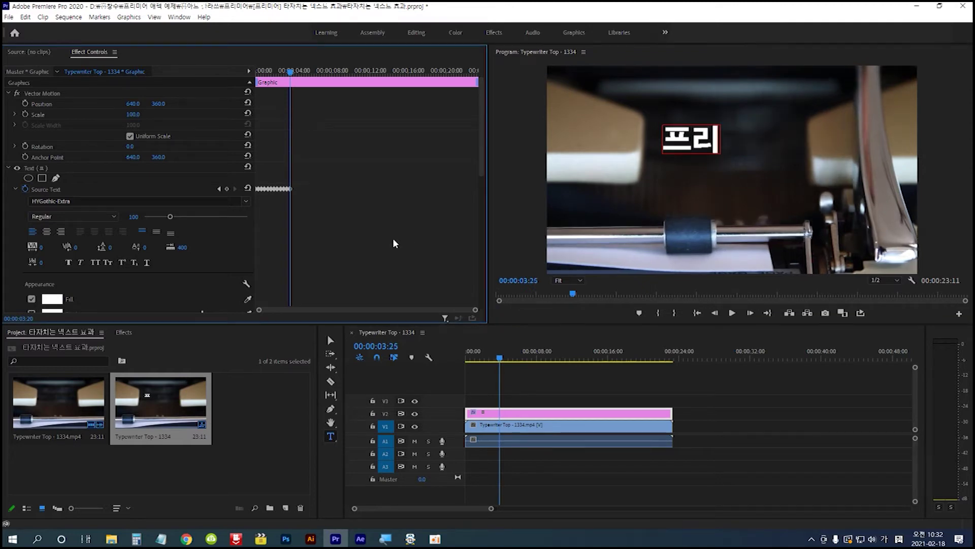
key("shift+Right")
key("shift+Right")
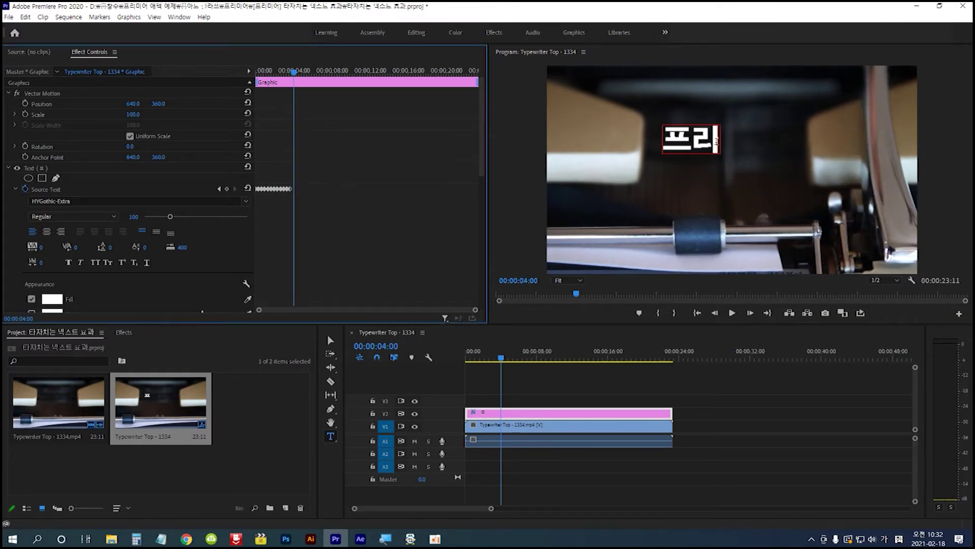
left_click(718, 139)
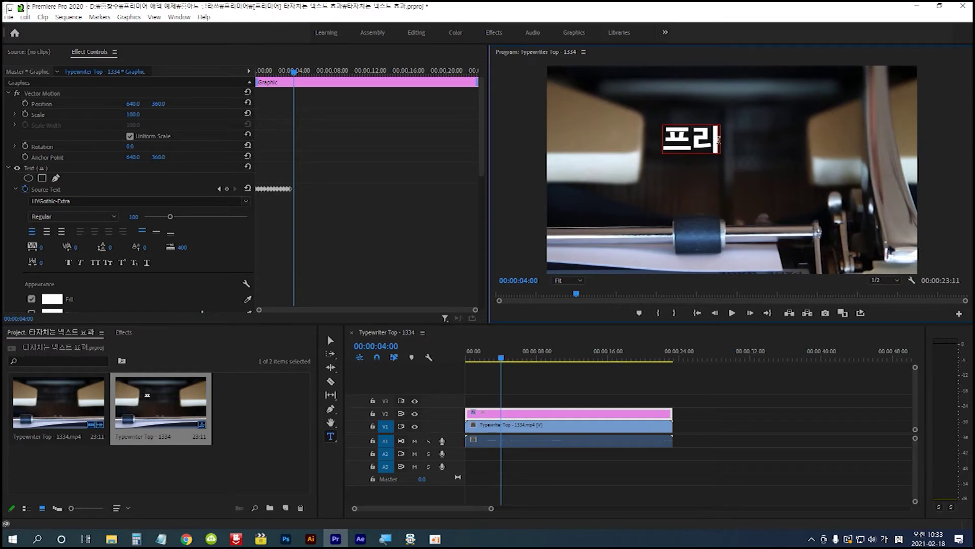
type("ㅁ")
Step: At 00:00:04:10, replace the title's "ㅁ" with "미" so that it reads "프리미"
left_click(400, 237)
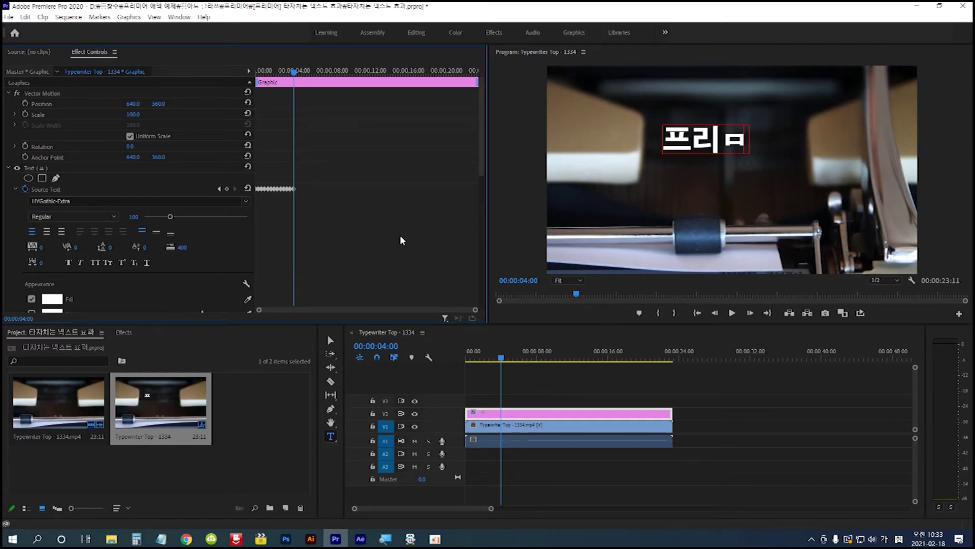
key("shift+Right")
key("shift+Right")
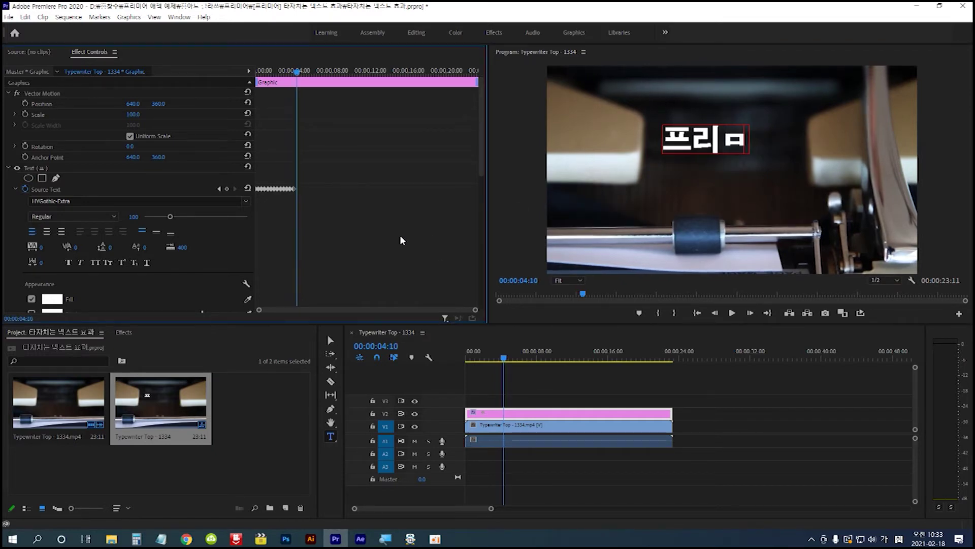
left_click_drag(725, 138, 741, 137)
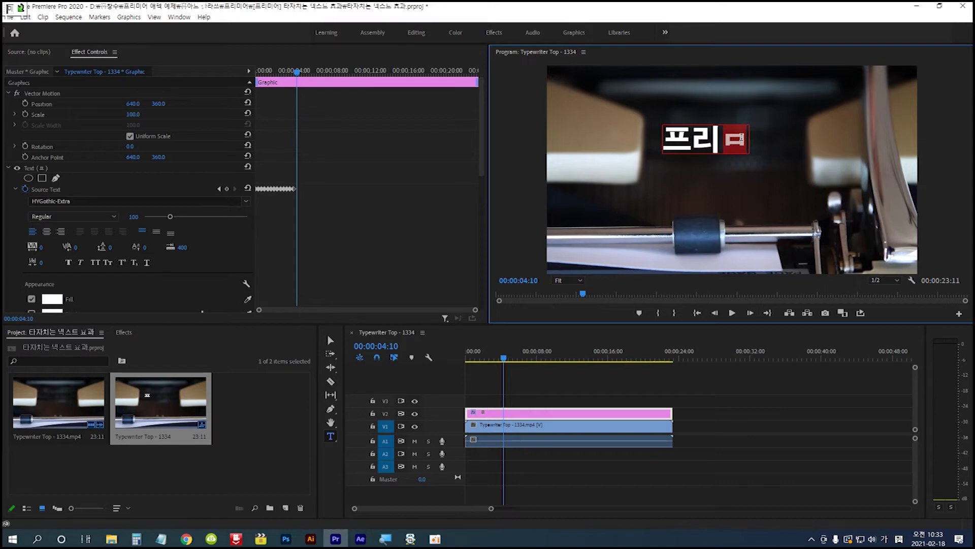
type("미")
Step: At 00:00:04:20, append "ㅇ" to the title so that it reads "프리미ㅇ"
left_click(405, 236)
key("space")
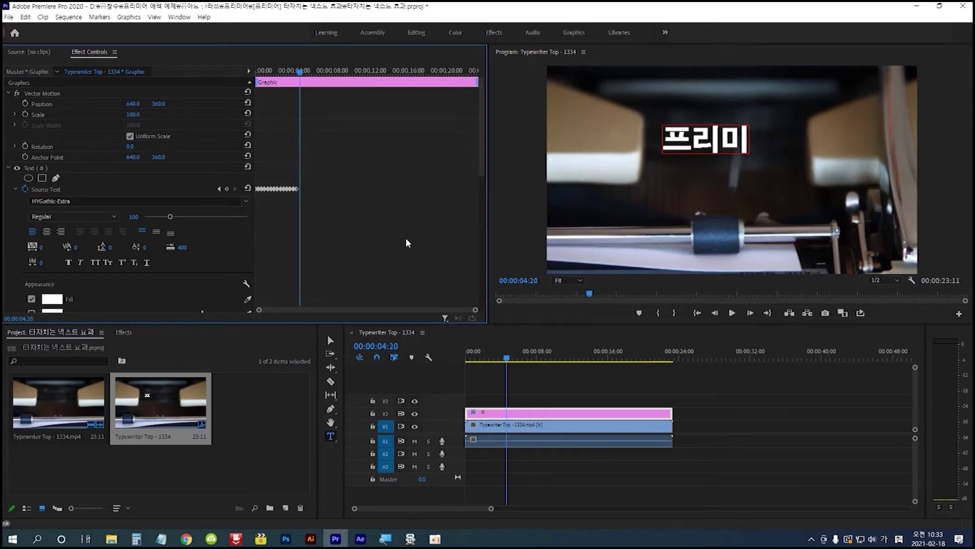
left_click(745, 143)
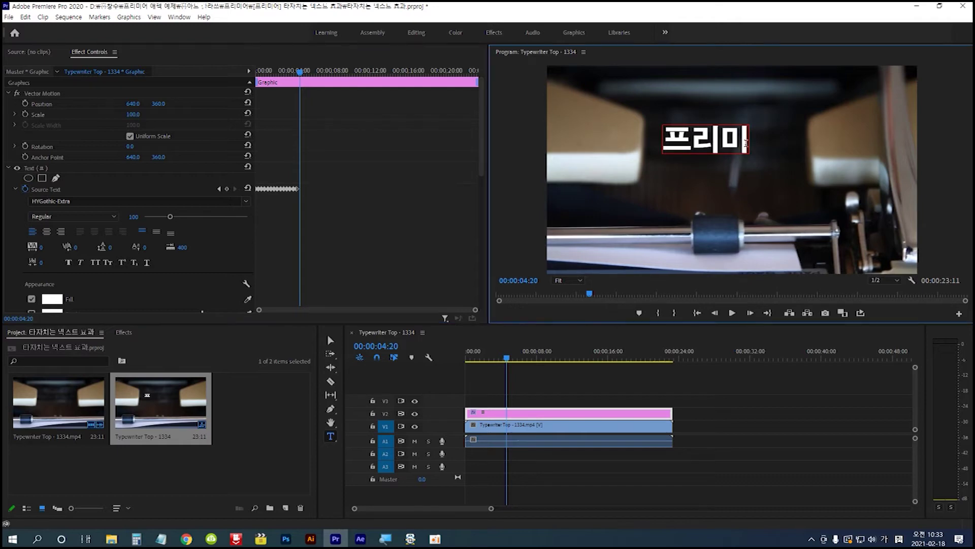
type("ㅇ")
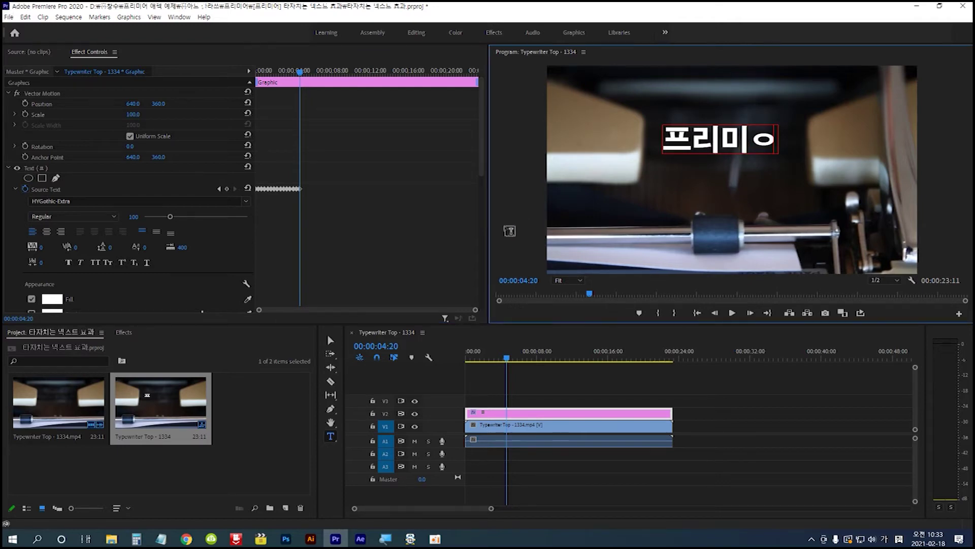
Step: At 00:00:05:00, replace the title's "ㅇ" with "어" so that it reads "프리미어"
left_click(390, 250)
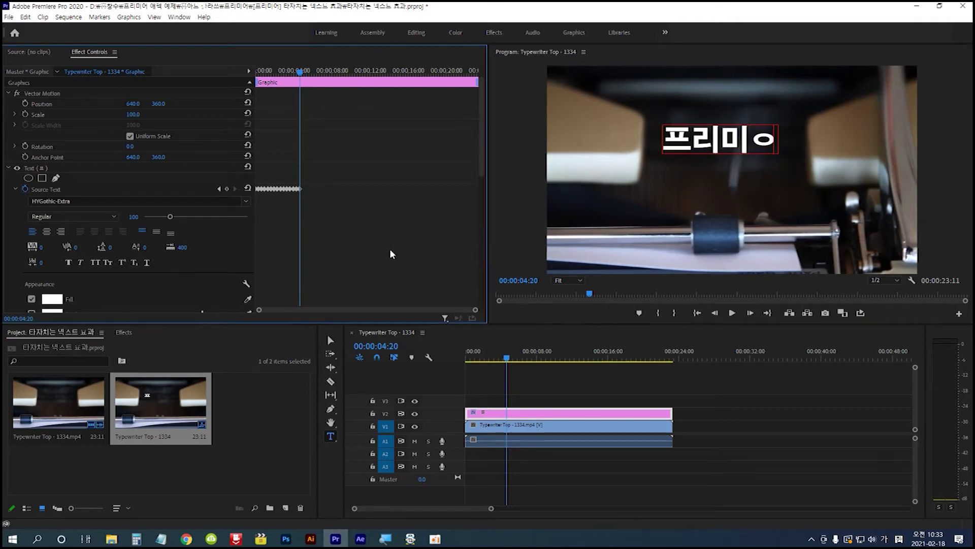
key("Right")
key("Right")
key("Right")
key("Right")
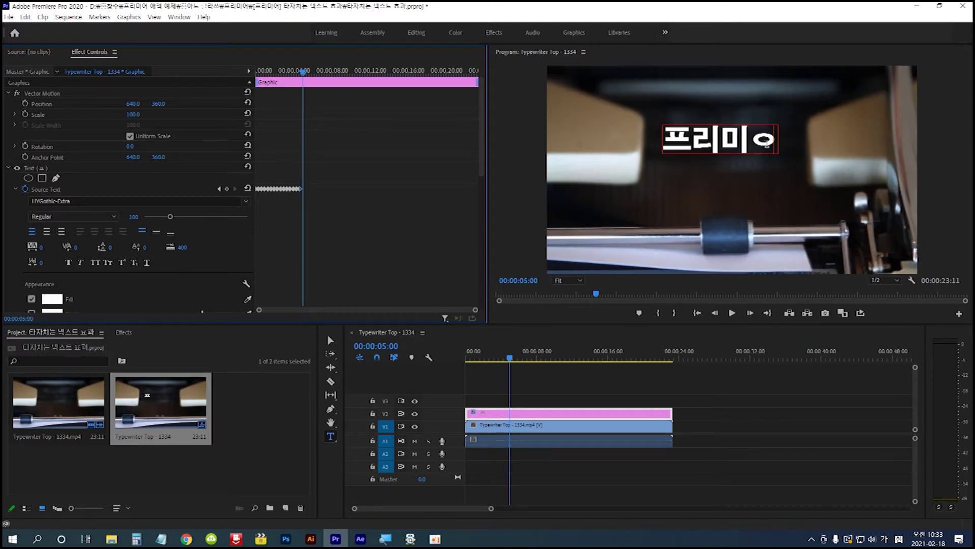
left_click_drag(753, 140, 774, 140)
type("어")
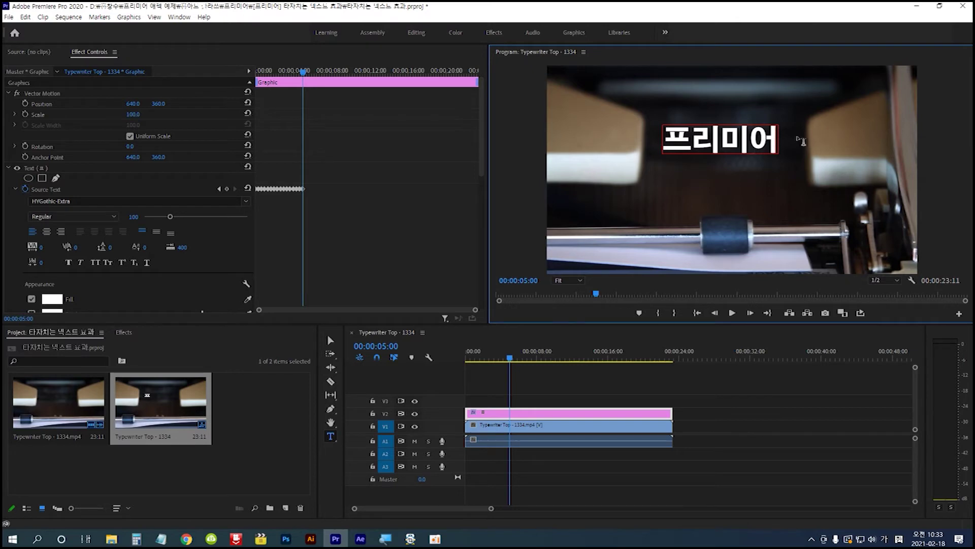
Step: At 00:00:05:10, add a line break after "프리미어" to start a second title line
left_click(409, 220)
key("shift+Right")
key("shift+Right")
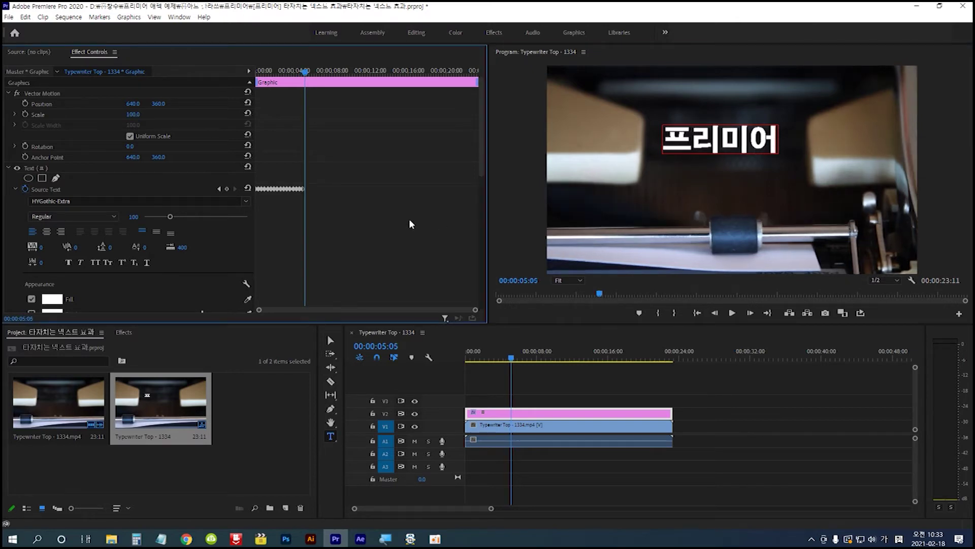
left_click(775, 143)
key("Return")
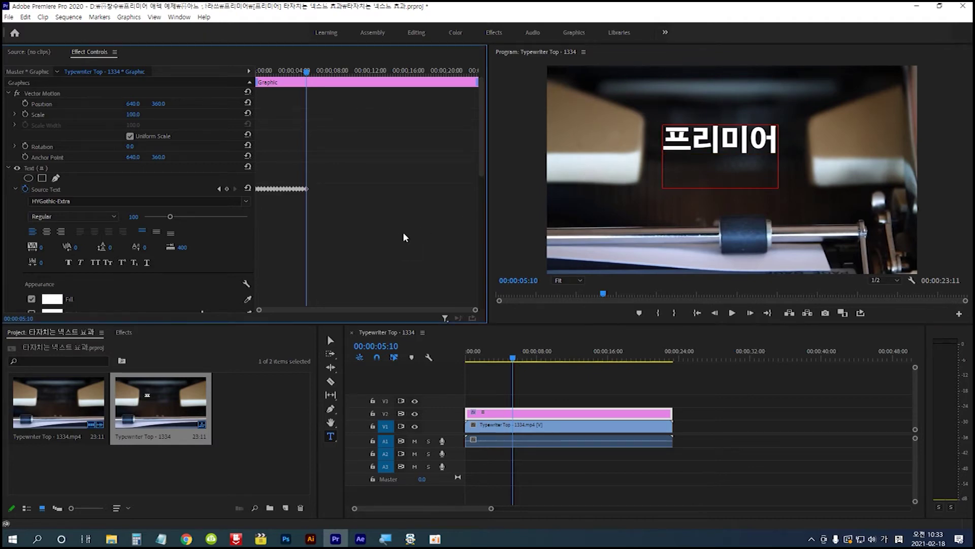
Step: At 00:00:05:20, enter "ㅇ" on the title's second line below "프리미어"
key("shift+Right")
key("shift+Right")
left_click(682, 175)
type("ㅇ")
Step: At 00:00:06:00, replace the second line's "ㅇ" with "애"
left_click(388, 262)
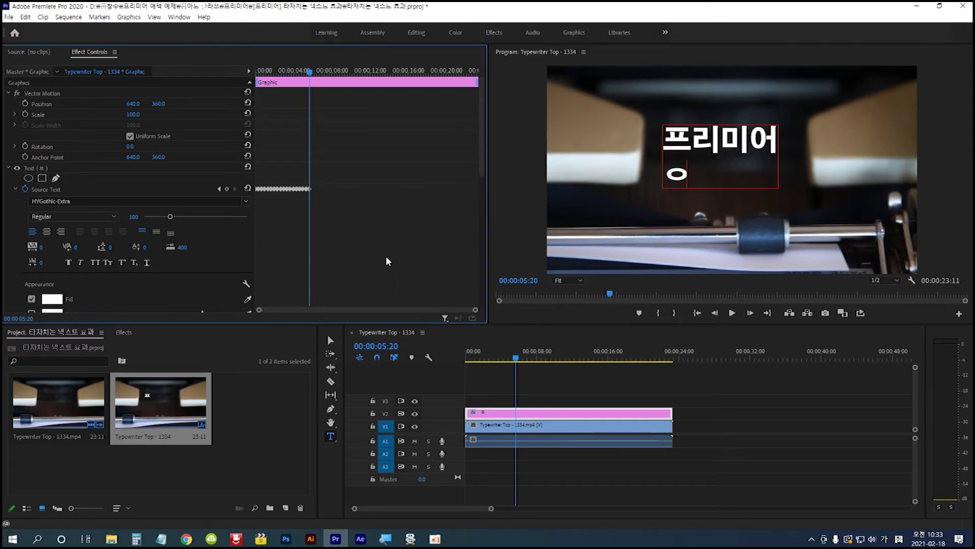
key("shift+Right")
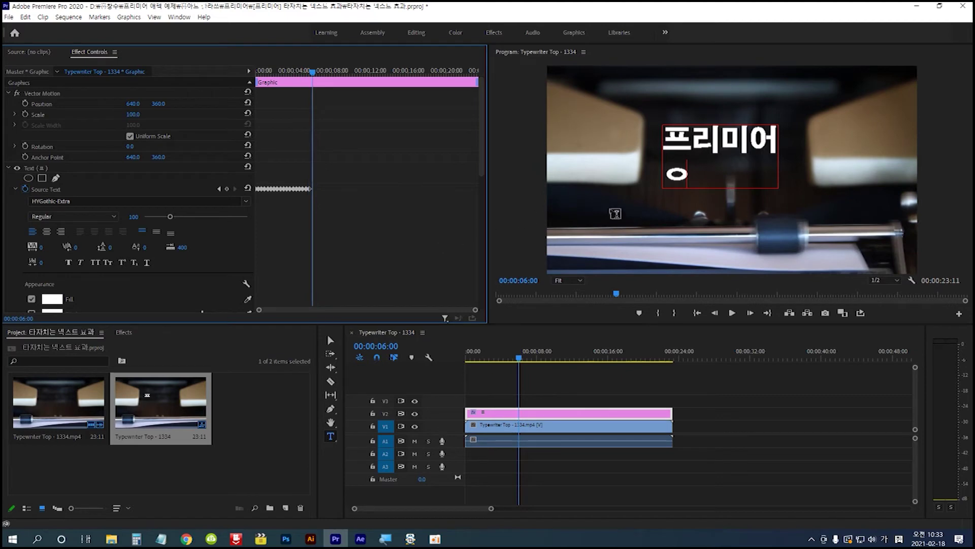
left_click_drag(689, 175, 666, 175)
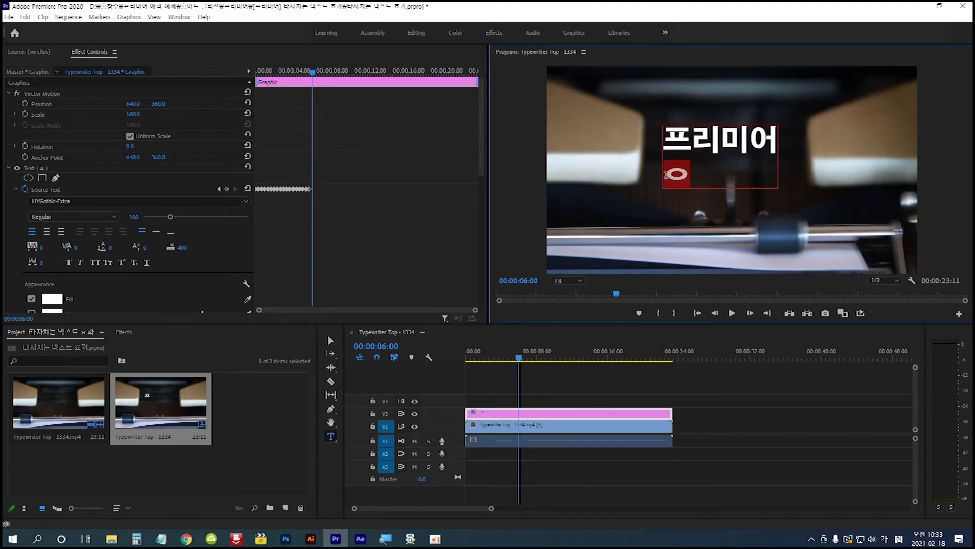
type("애")
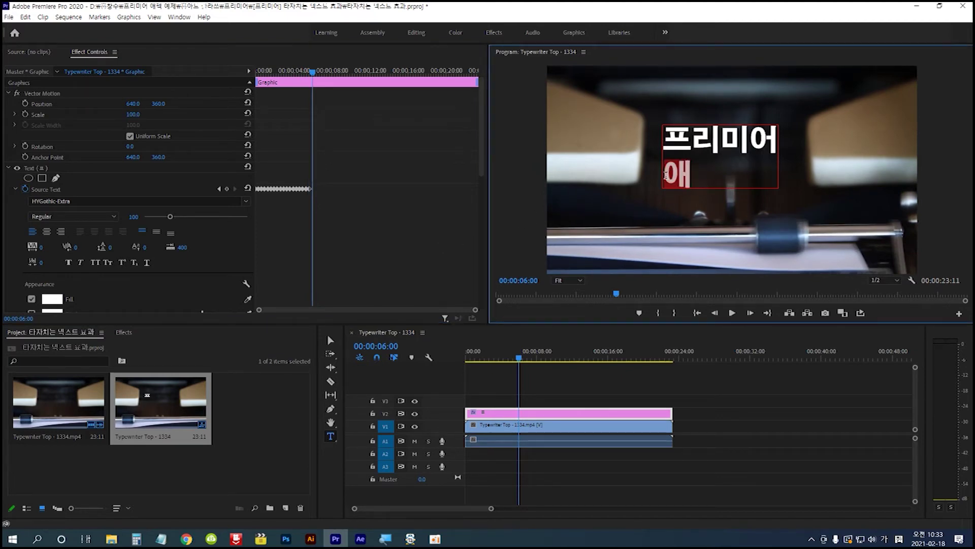
Step: At 00:00:06:10, append "ㅍ" to the title's second line so that it reads "애ㅍ"
left_click(368, 247)
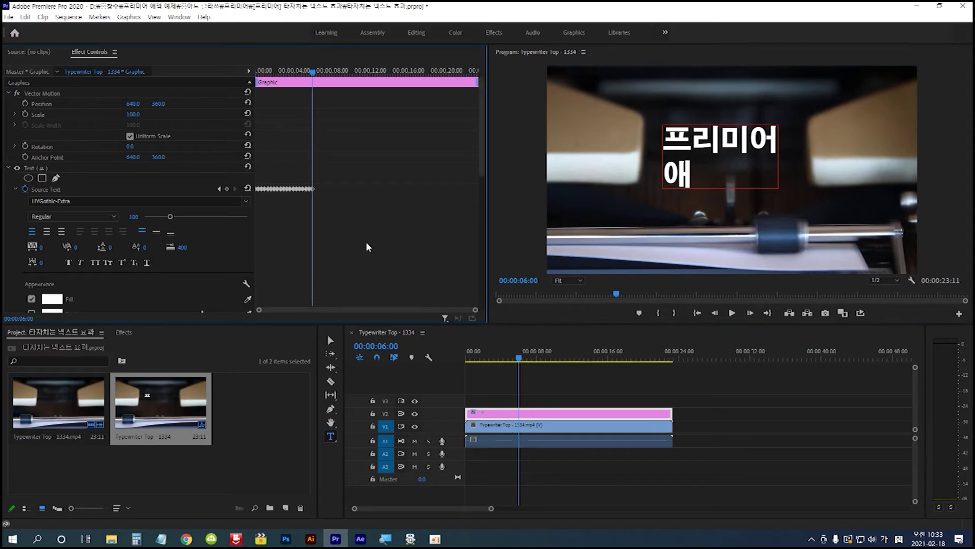
key("shift+Right")
key("shift+Right")
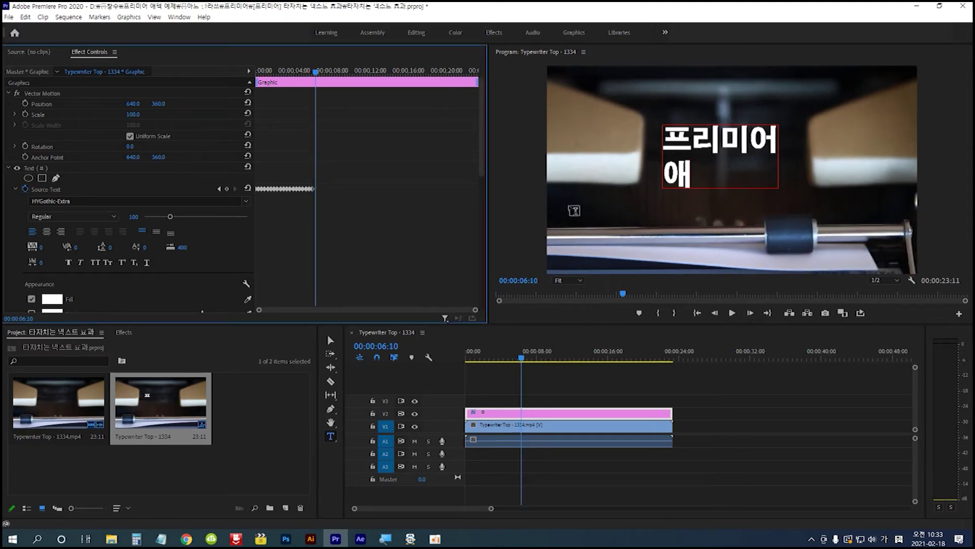
left_click(701, 177)
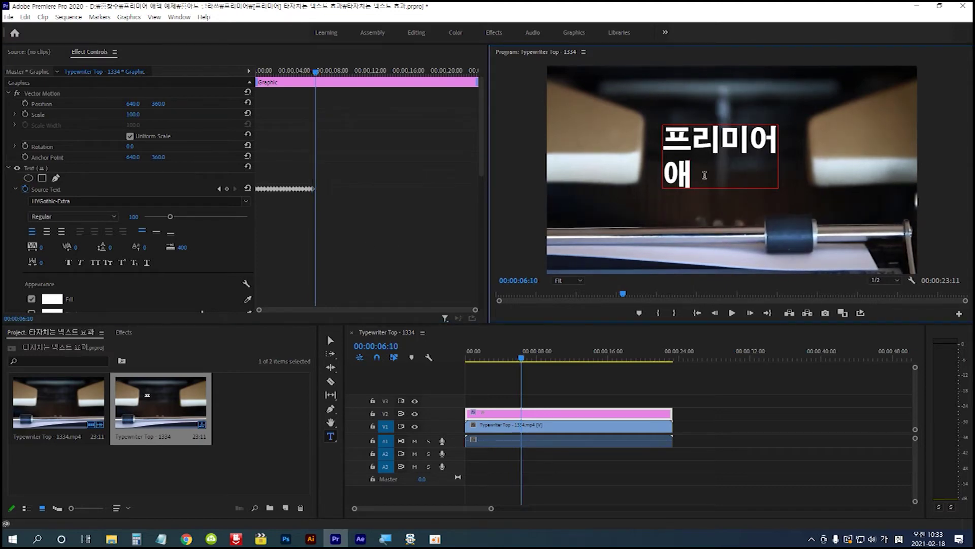
type("ㅍ")
Step: At 00:00:06:20, replace the second line's "ㅍ" with "페" so that it reads "애페"
left_click(387, 259)
key("shift+Right")
key("shift+Right")
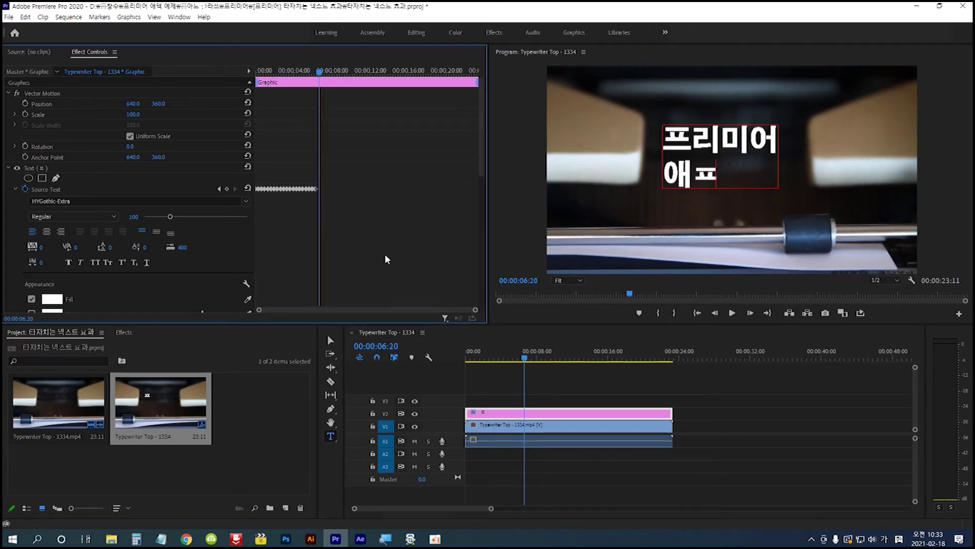
left_click_drag(729, 176, 702, 175)
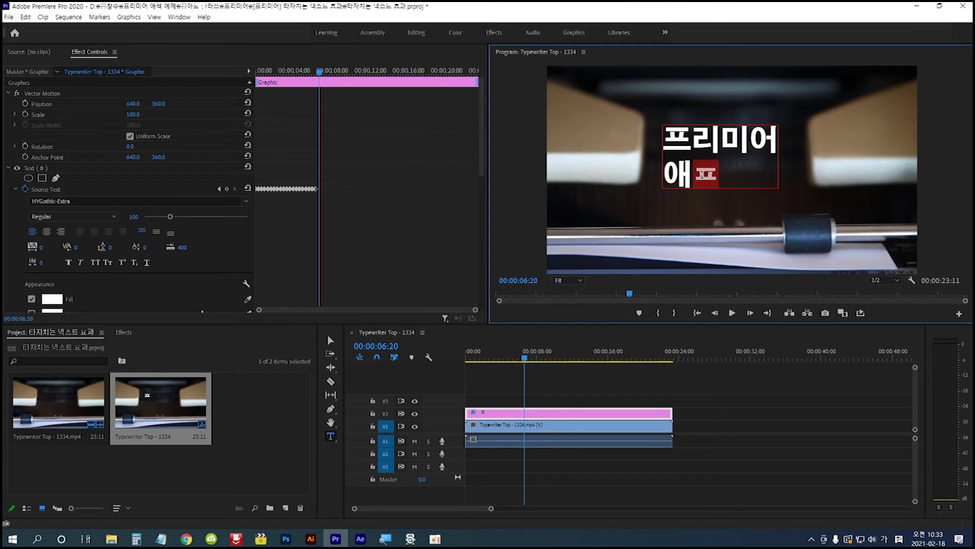
type("ㅔ")
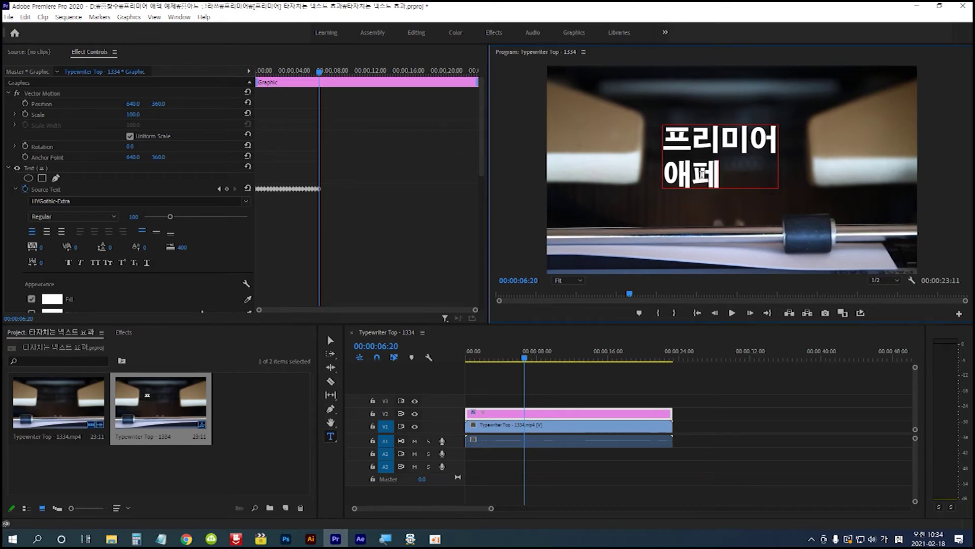
Step: At 00:00:07:00, replace the second line's "페" with "펙" so that it reads "애펙"
left_click(408, 246)
key("shift+Right")
left_click_drag(720, 177, 701, 181)
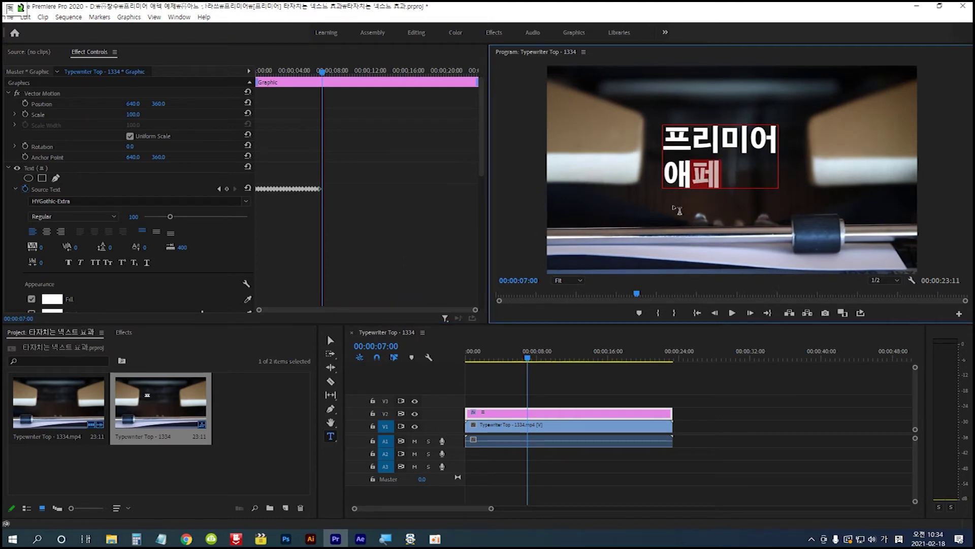
type("펙")
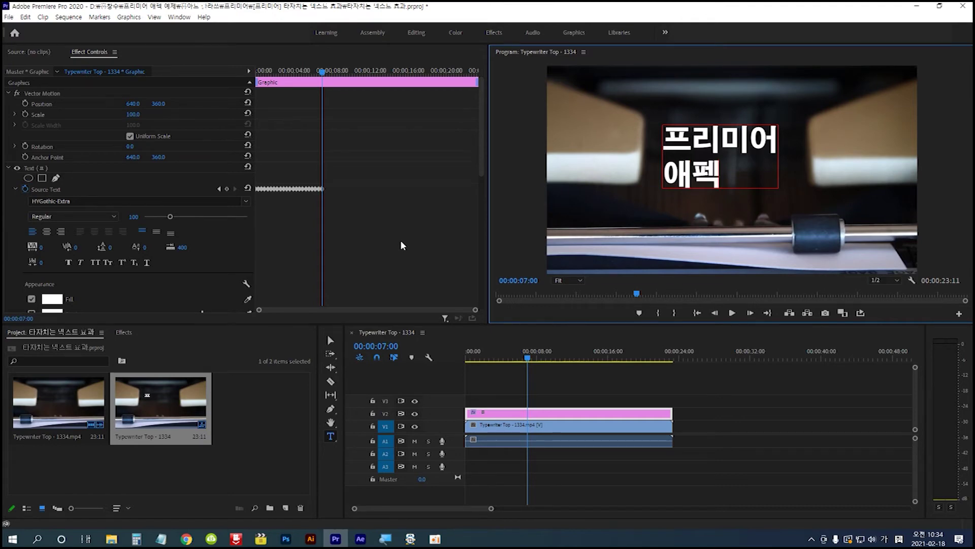
Step: Play the sequence from the start through about 00:00:07:21 to review the typing animation
left_click(408, 243)
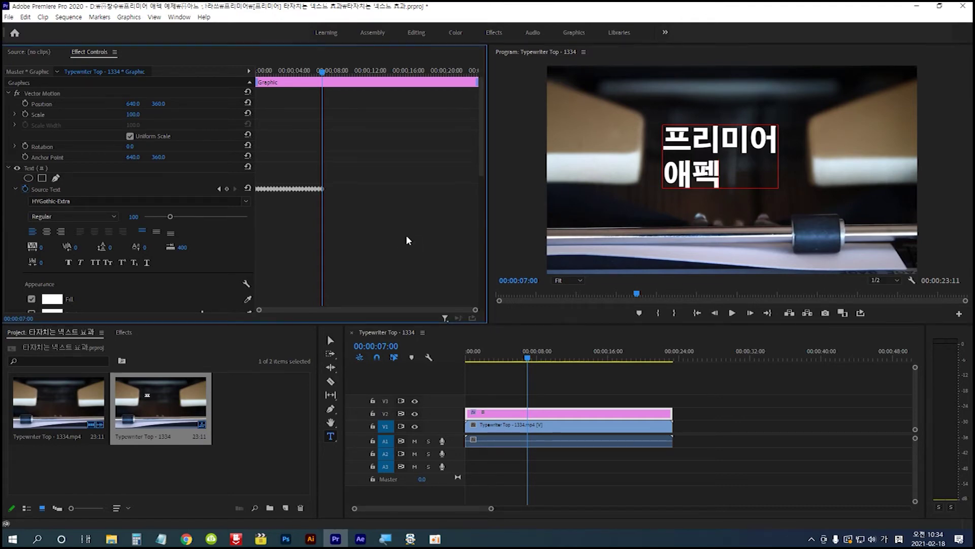
key("Home")
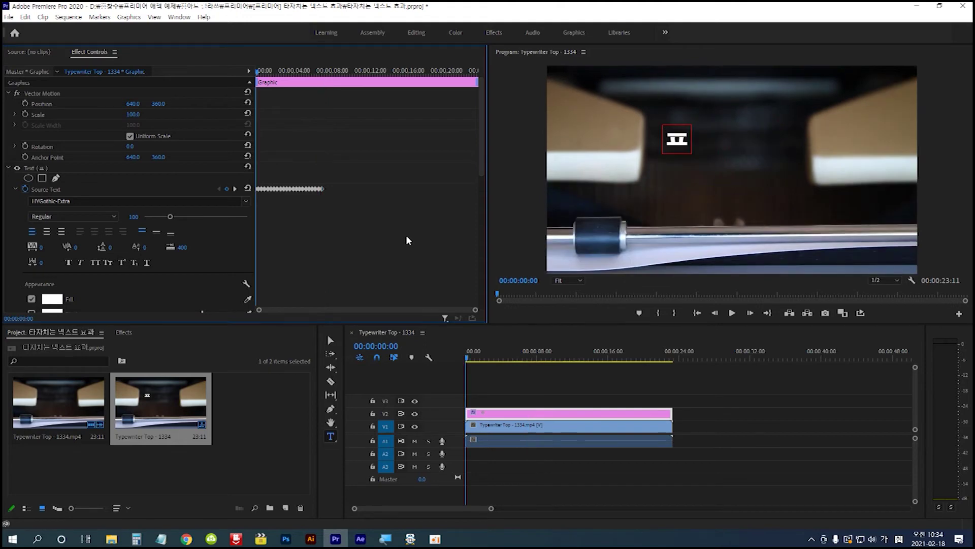
key("space")
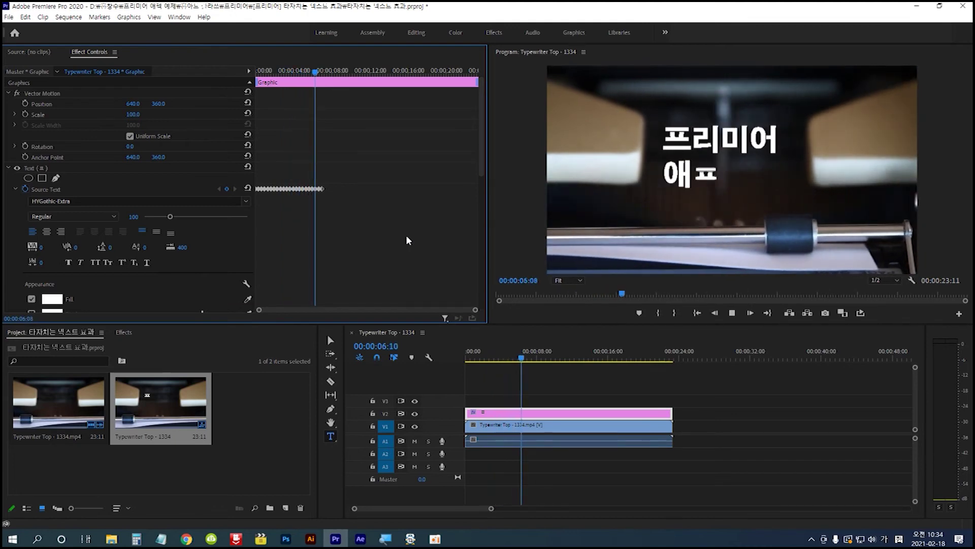
key("space")
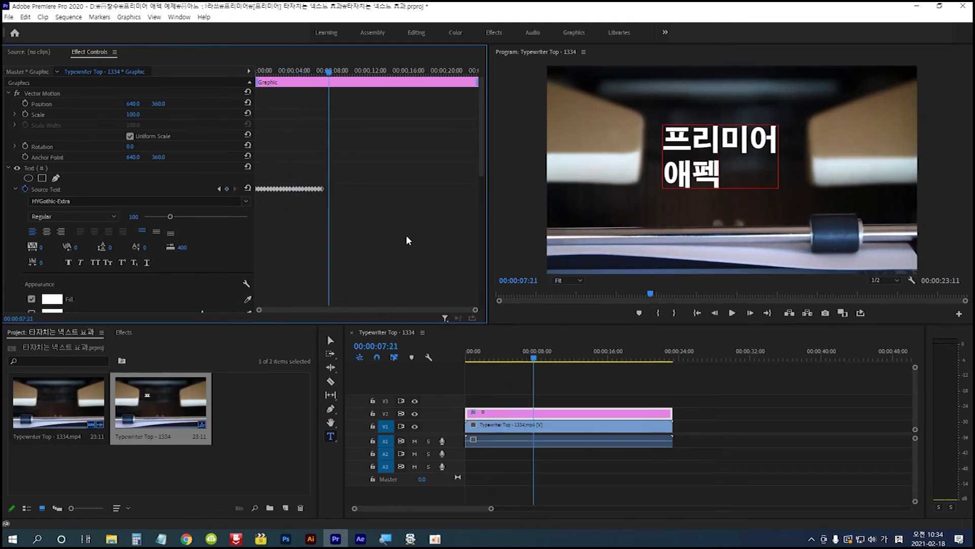
Step: Shift all Source Text keyframes together slightly later, leaving a short gap after the start of the clip
key("Home")
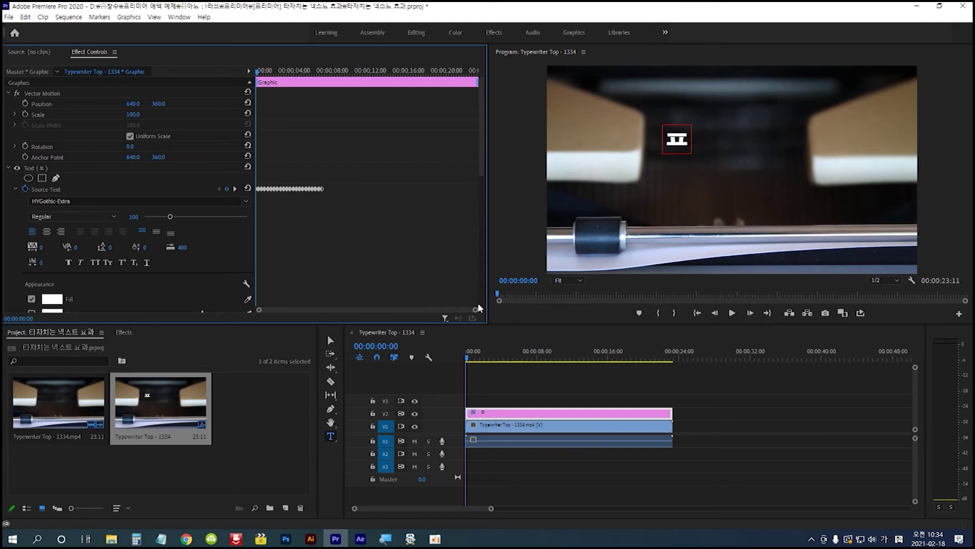
left_click_drag(475, 309, 434, 311)
left_click_drag(419, 207, 254, 172)
left_click_drag(401, 189, 417, 192)
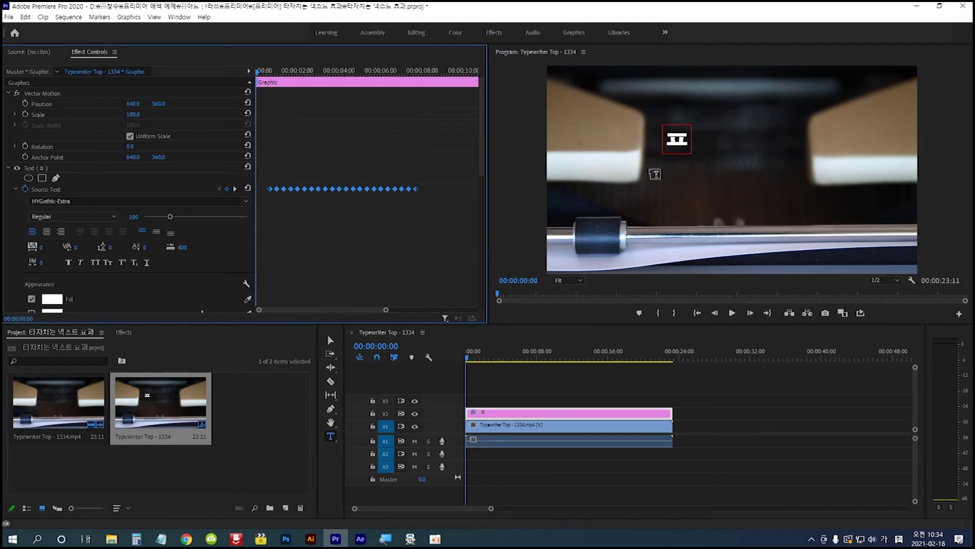
Step: At 00:00:00:00, delete the title's "ㅍ" so that the animation begins with empty text
left_click(669, 145)
left_click_drag(669, 144, 691, 146)
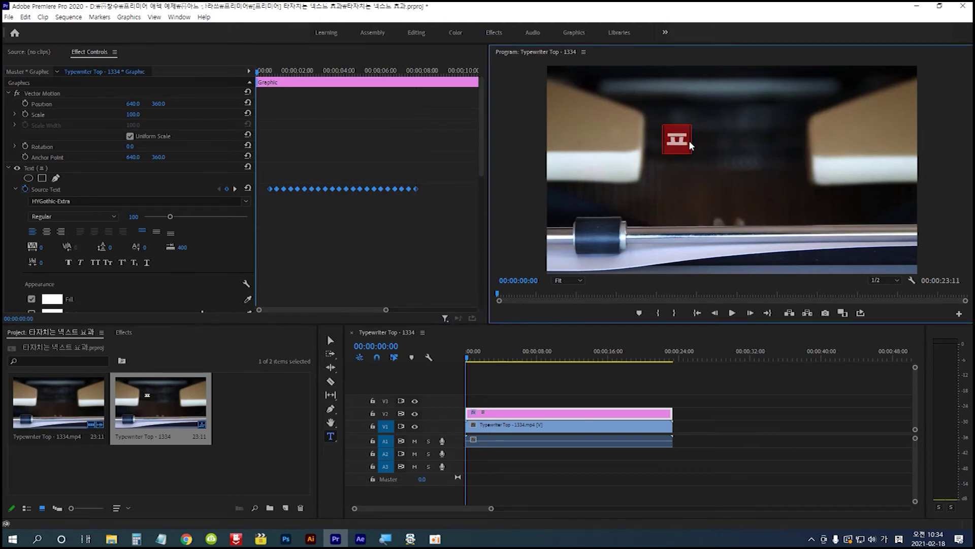
key("BackSpace")
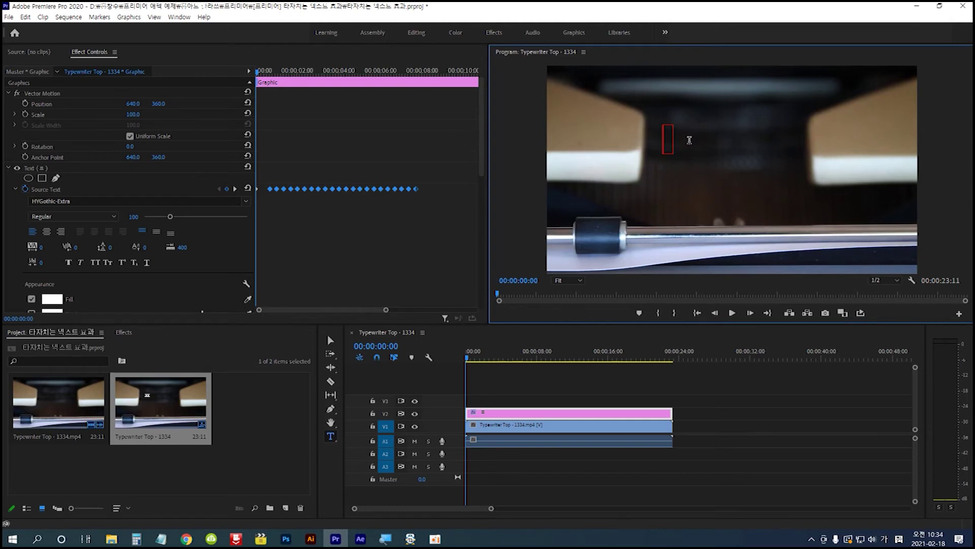
Step: Switch to the Selection tool, deselect the title and play the sequence from the start
left_click(331, 339)
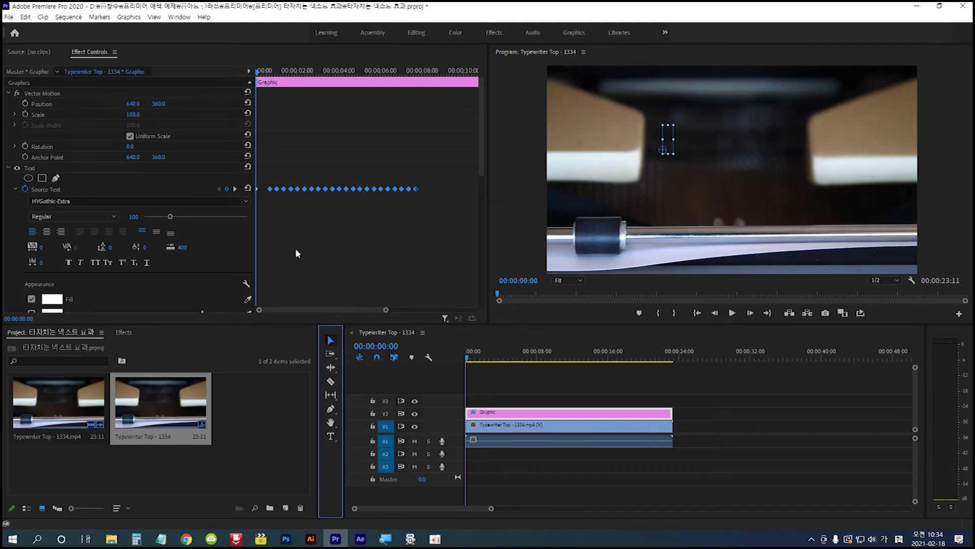
left_click(530, 389)
key("space")
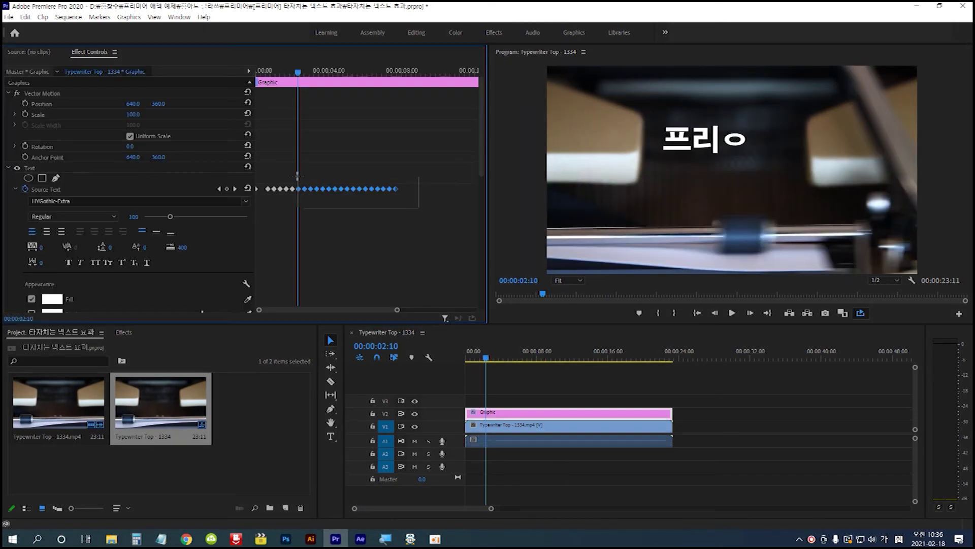
Step: Move successive groups of Source Text keyframes later to create pauses of uneven length between the typed characters
mouse_move(298, 175)
left_mouse_down()
mouse_move(282, 175)
mouse_move(298, 194)
left_mouse_up()
left_click(416, 215)
left_click_drag(415, 216, 340, 179)
left_click_drag(347, 189, 353, 191)
left_click_drag(426, 215, 394, 189)
left_click_drag(436, 212, 419, 196)
left_click_drag(330, 174, 448, 217)
left_click_drag(338, 191, 346, 192)
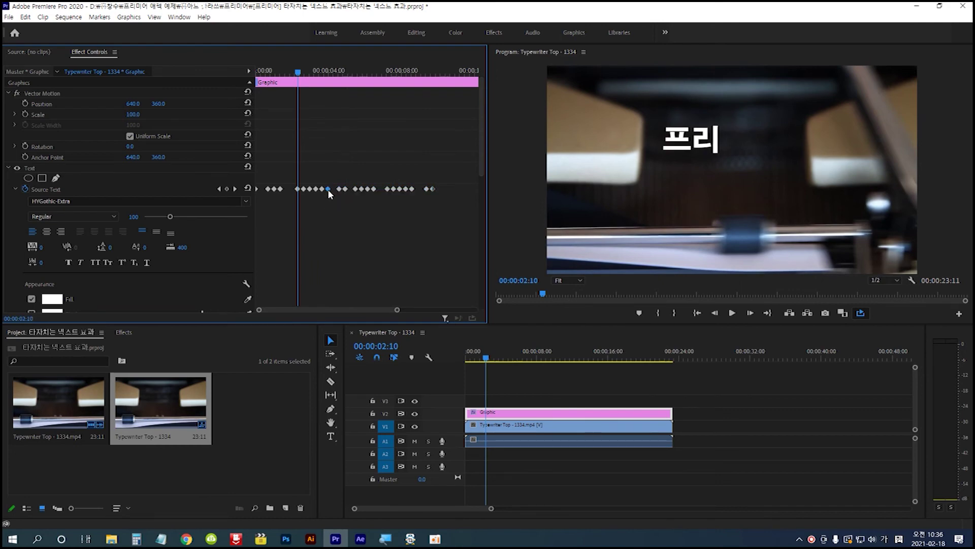
Step: Nudge individual Source Text keyframes slightly earlier within their groups to make the typing rhythm irregular
left_click_drag(328, 191, 279, 191)
left_click_drag(401, 191, 396, 190)
left_click_drag(362, 190, 359, 192)
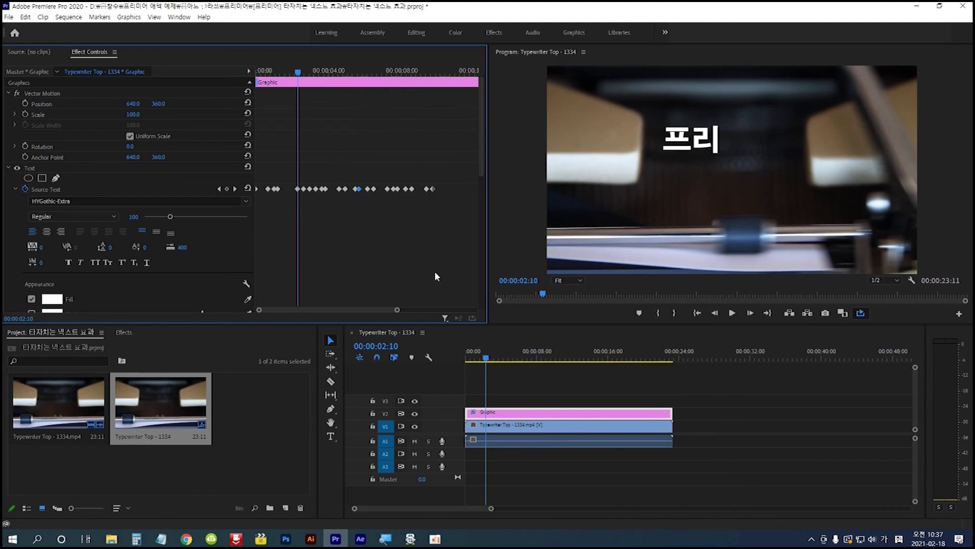